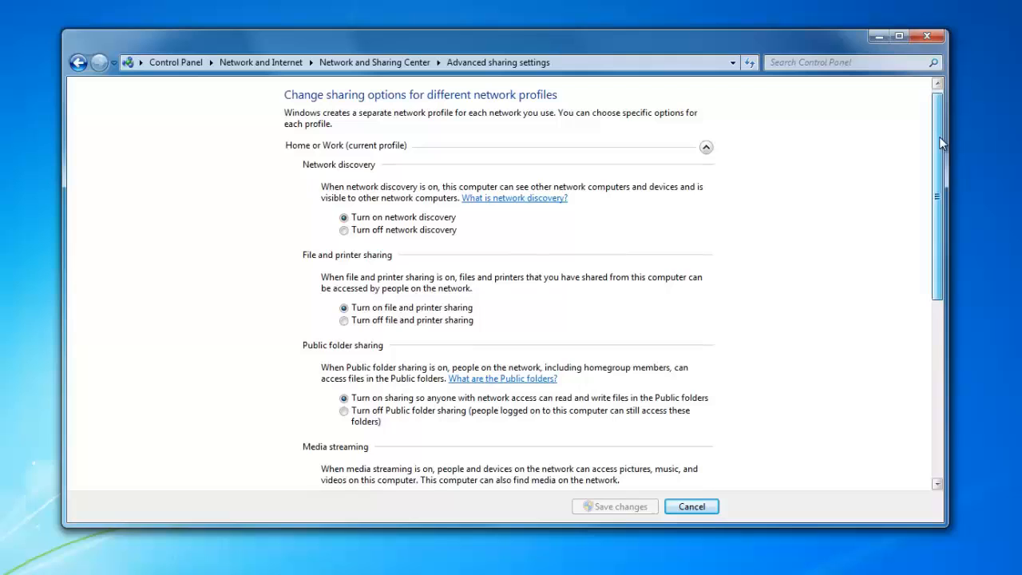
- Check the advanced sharing settings and create a homegroup that shares pictures, music, videos, documents and printers, selecting its generated password before finishing
left_click_drag(938, 142, 929, 325)
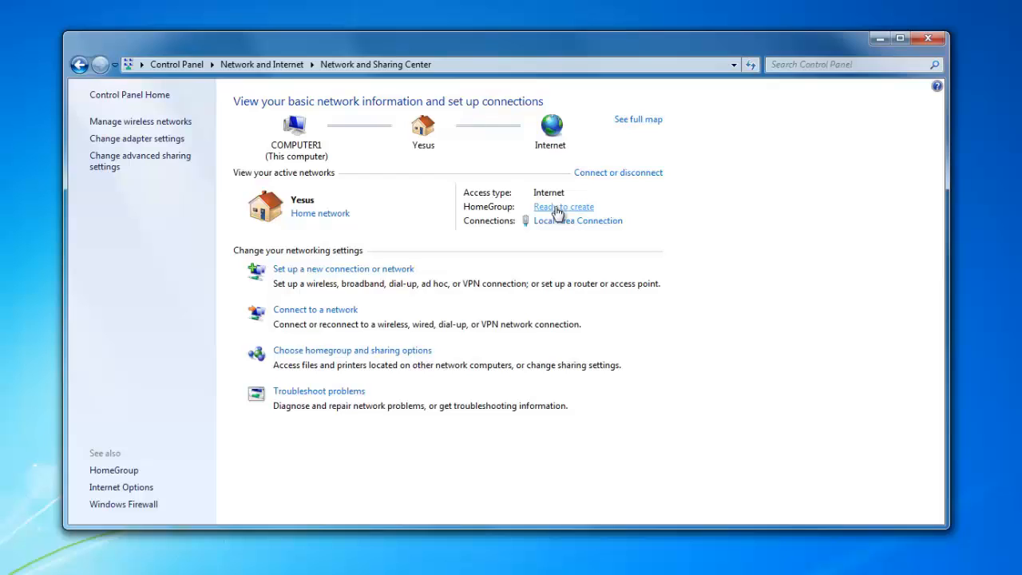
left_click(557, 209)
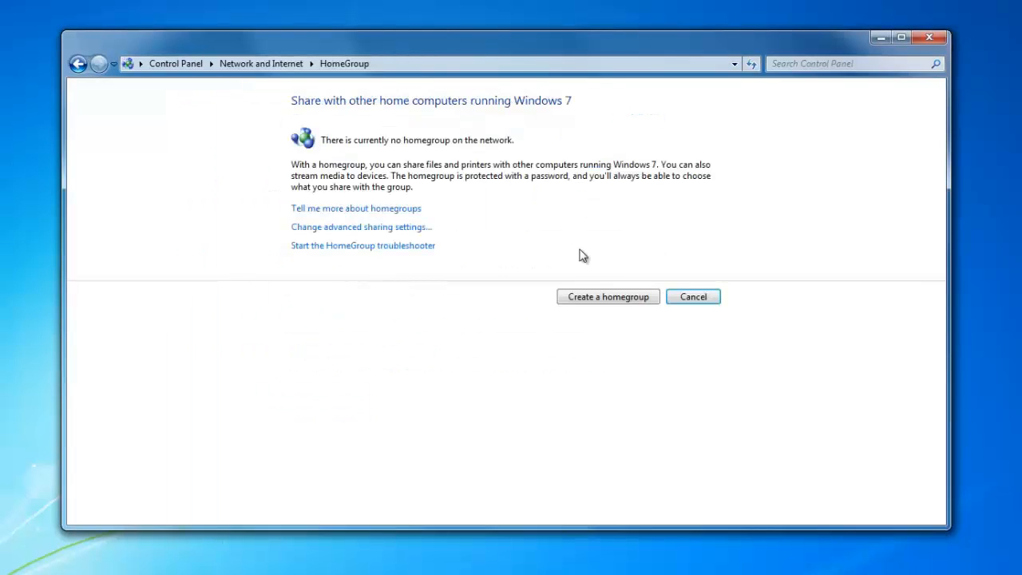
left_click(592, 297)
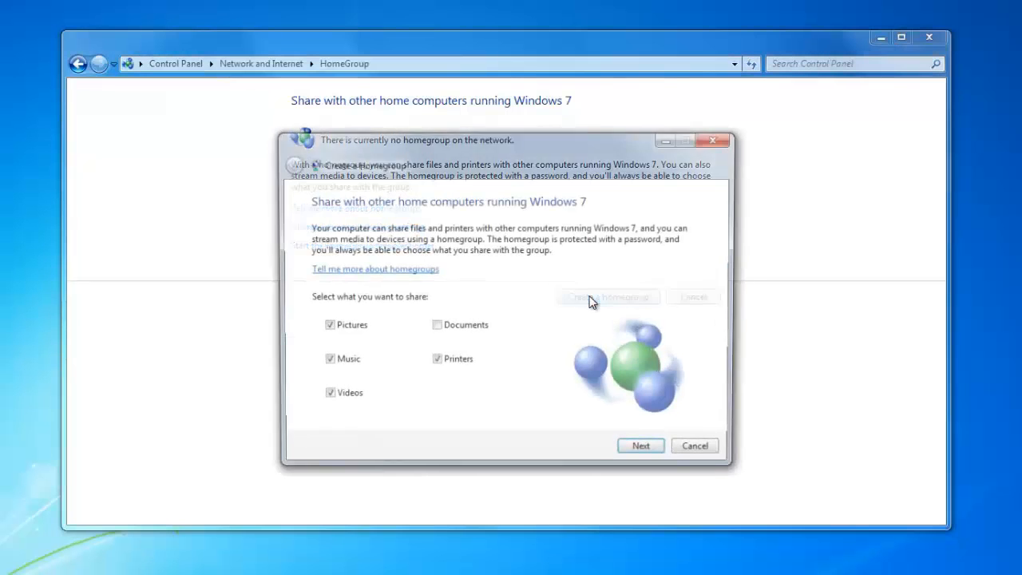
left_click(466, 330)
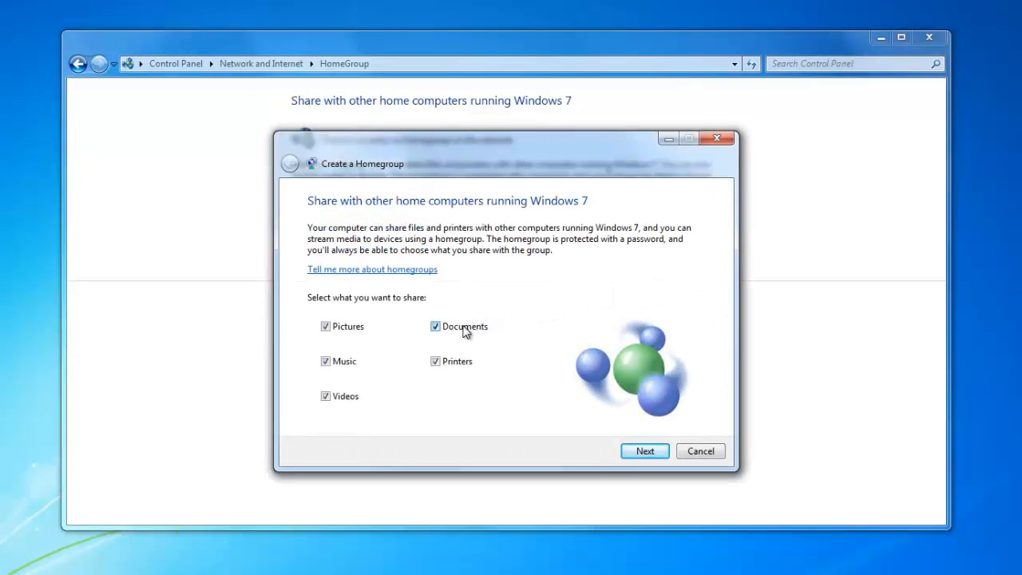
left_click(463, 364)
left_click(456, 365)
left_click(656, 450)
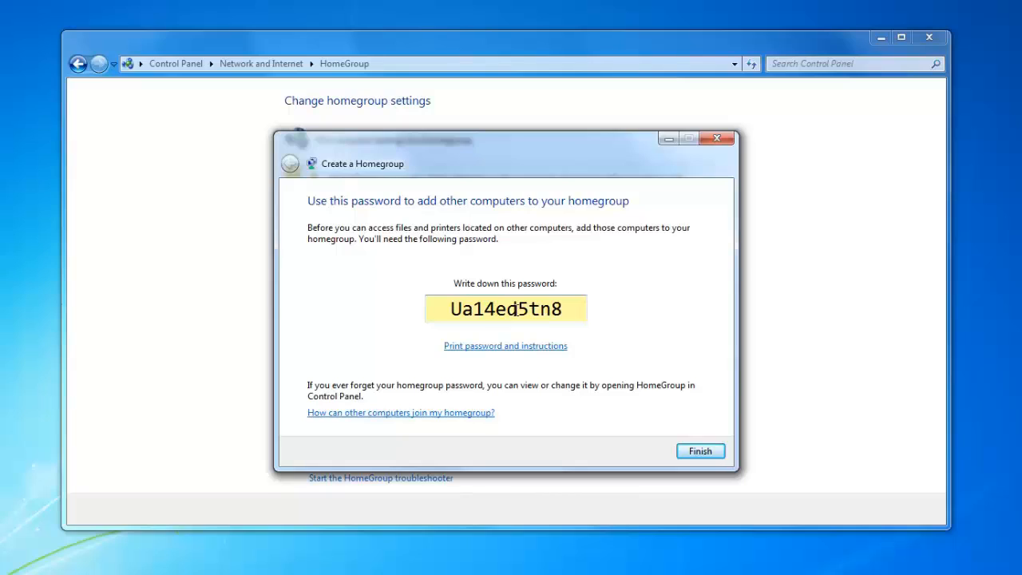
double_click(515, 308)
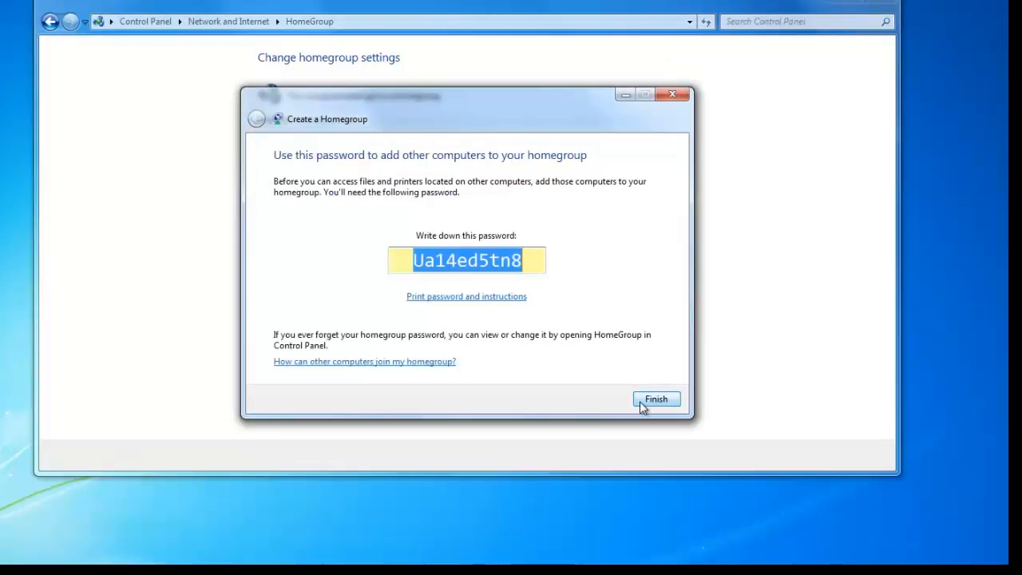
left_click(700, 451)
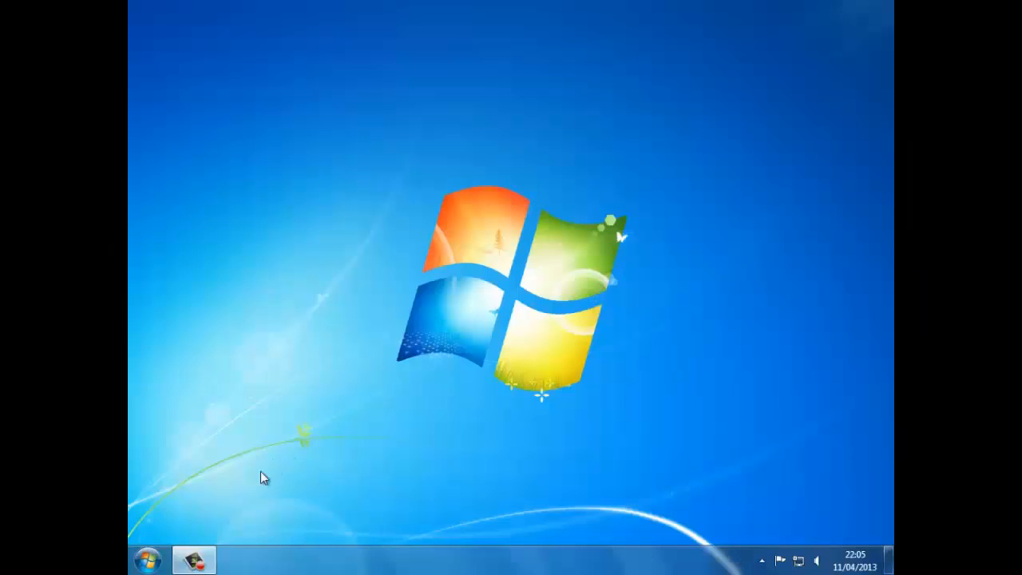
- Review the second computer's advanced sharing settings for the Home or Work profile, reached through the Network and Sharing Center
left_click(148, 560)
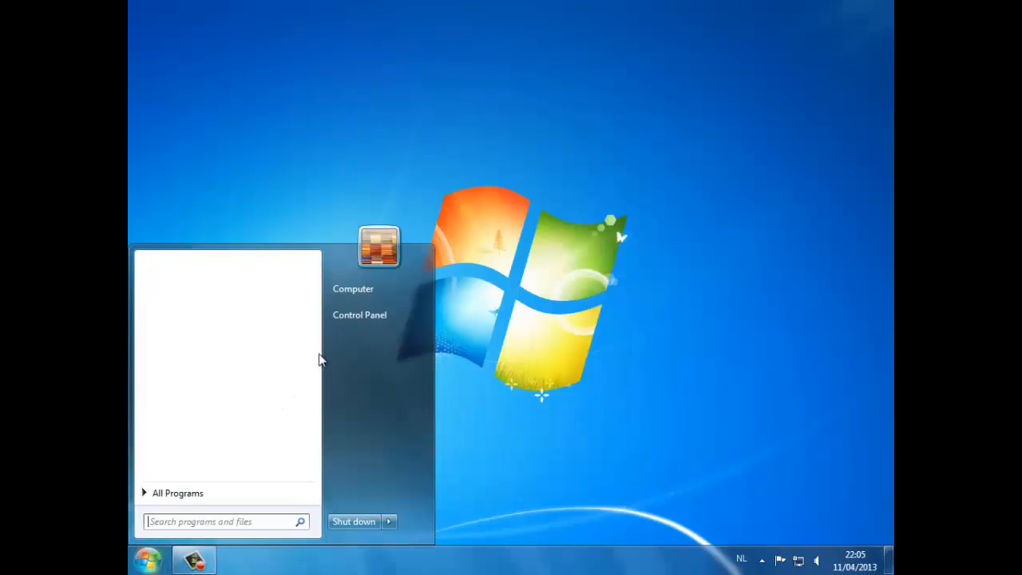
left_click(359, 316)
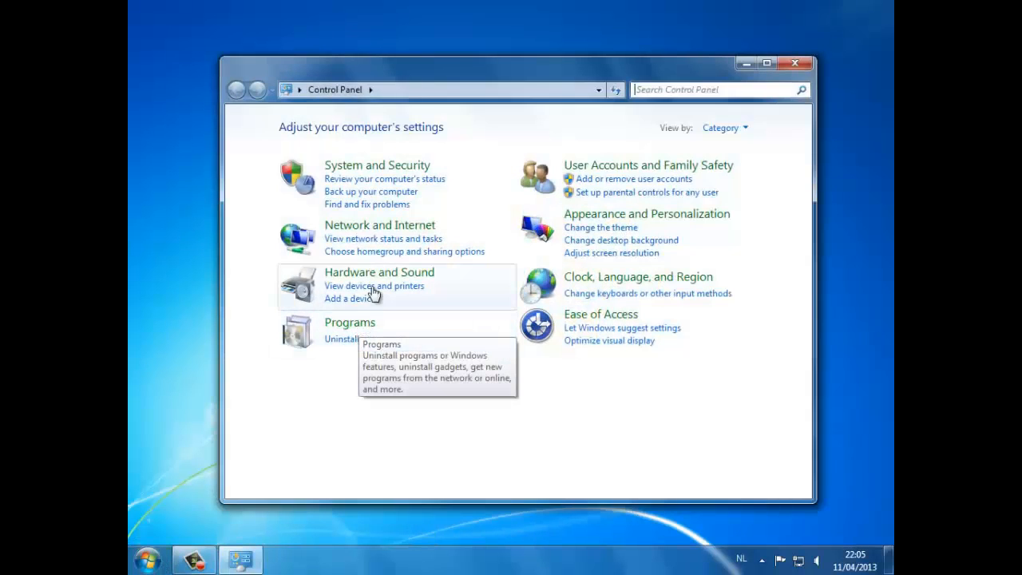
left_click(431, 228)
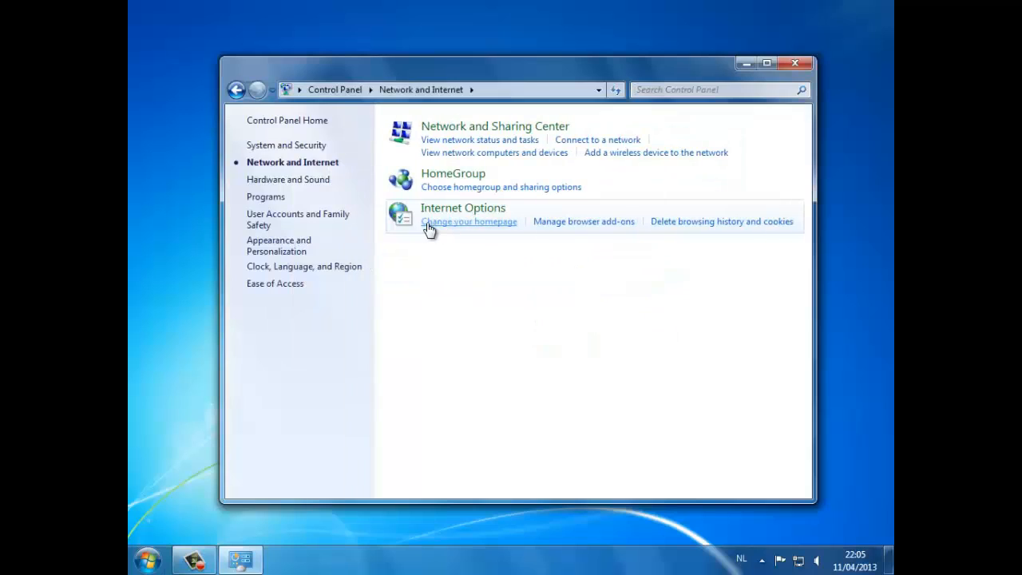
left_click(470, 131)
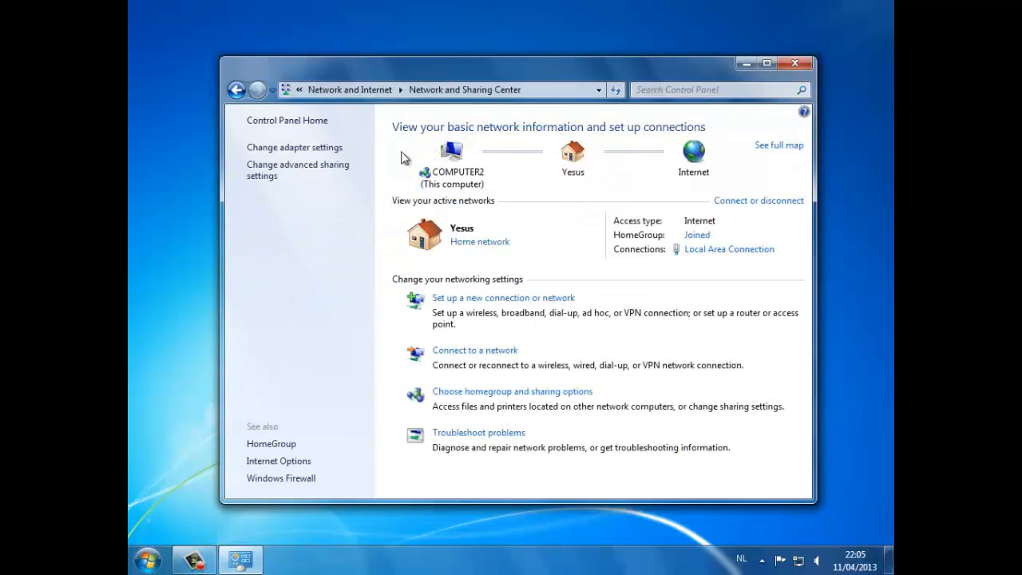
left_click(345, 172)
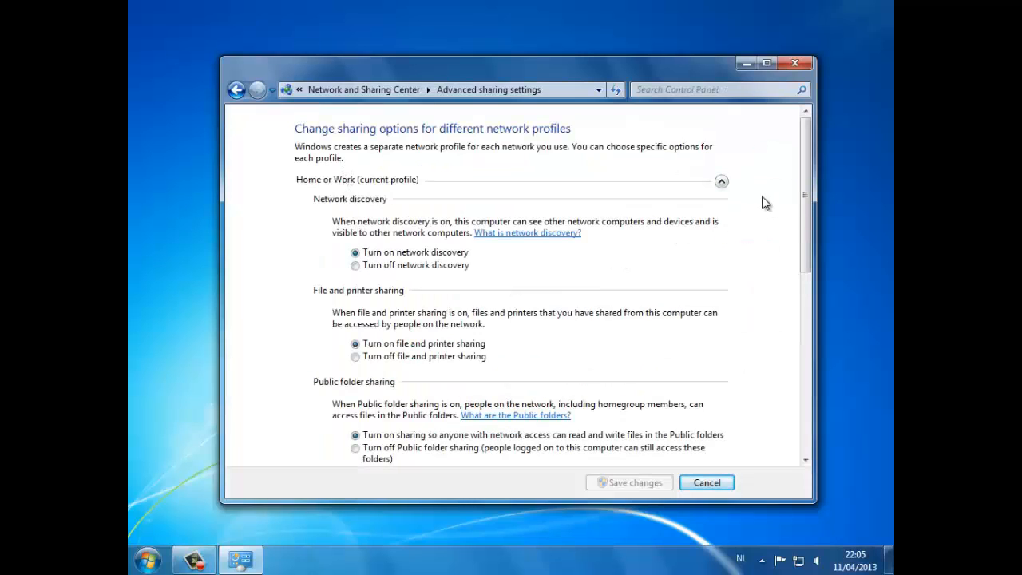
left_click_drag(804, 193, 799, 388)
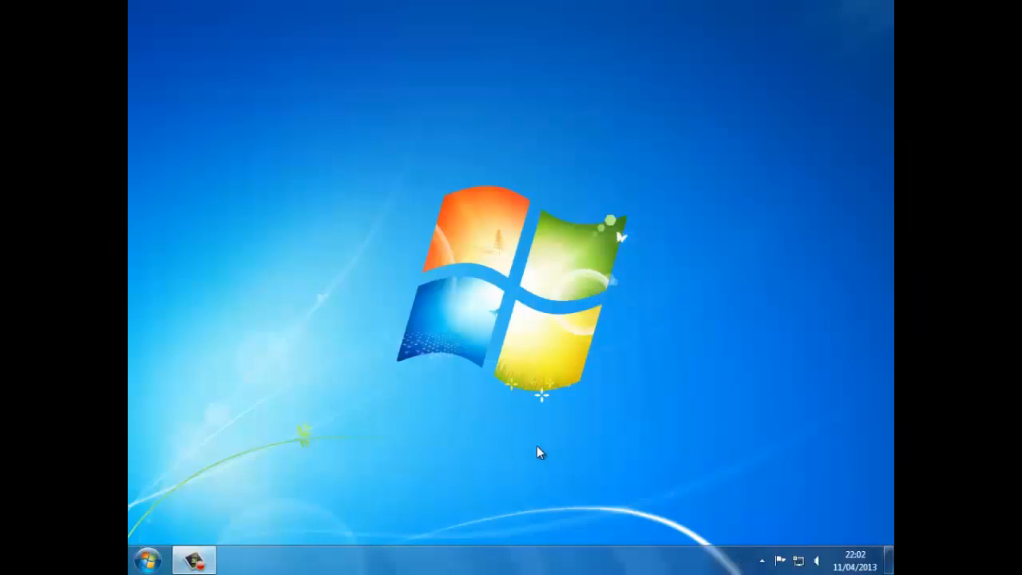
- Start joining the available homegroup from the Network and Sharing Center, sharing pictures, music, videos, documents and printers
left_click(156, 557)
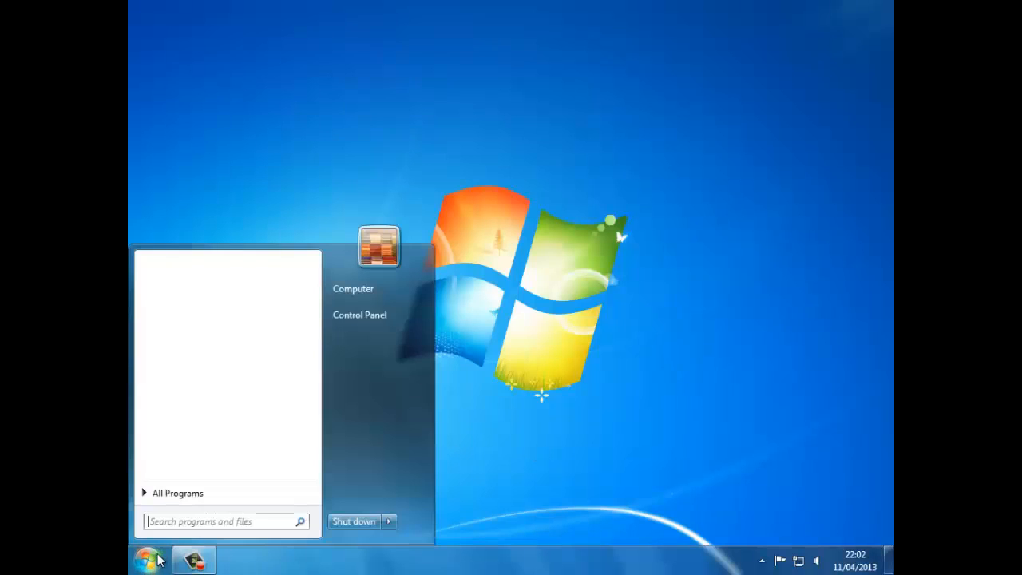
left_click(339, 315)
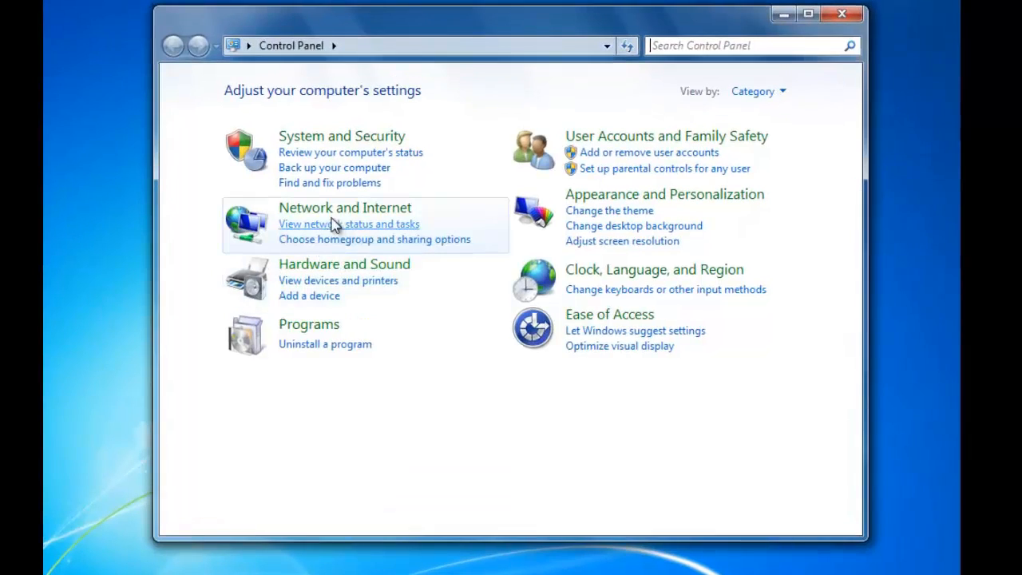
left_click(338, 217)
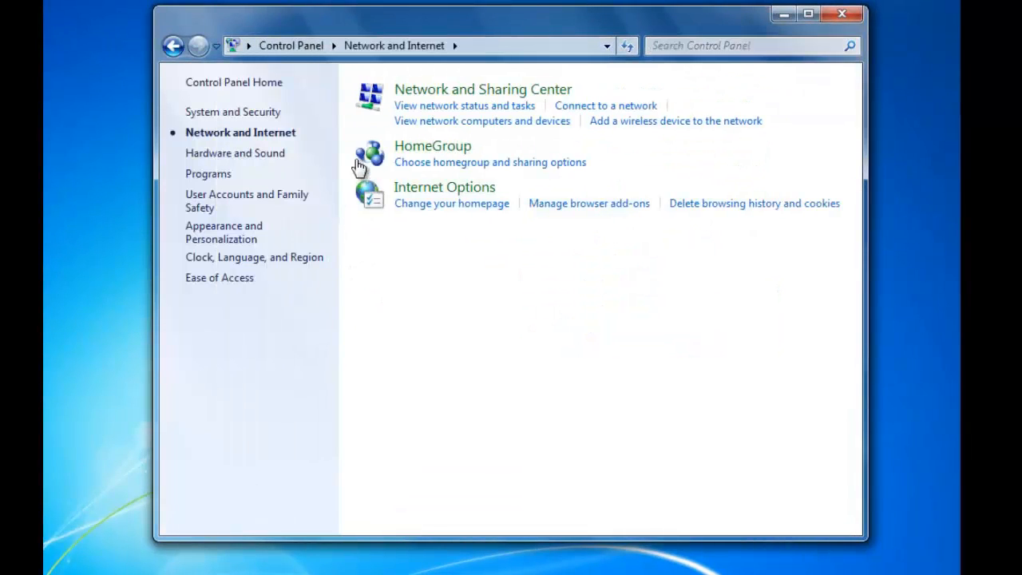
left_click(394, 93)
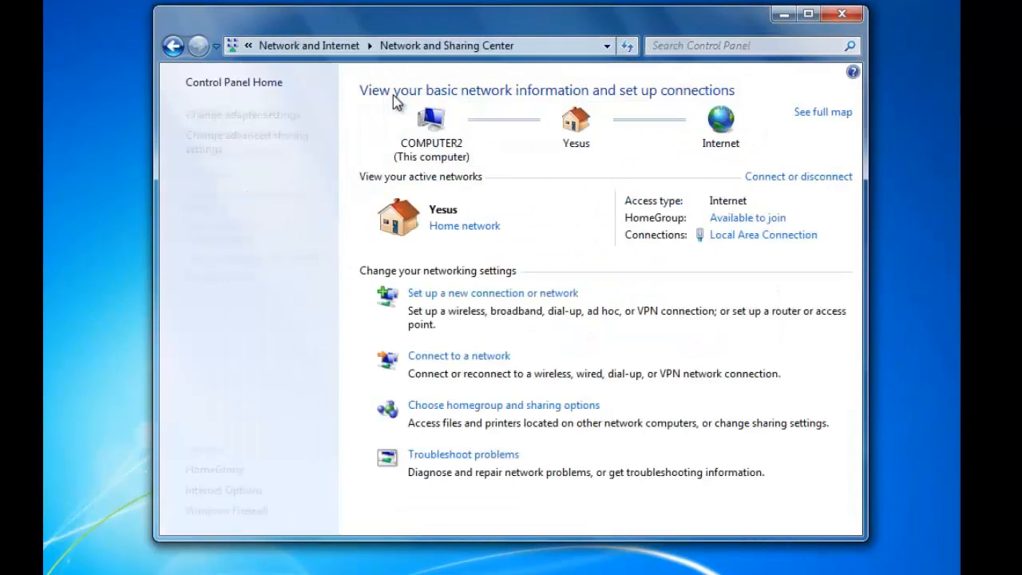
left_click(722, 228)
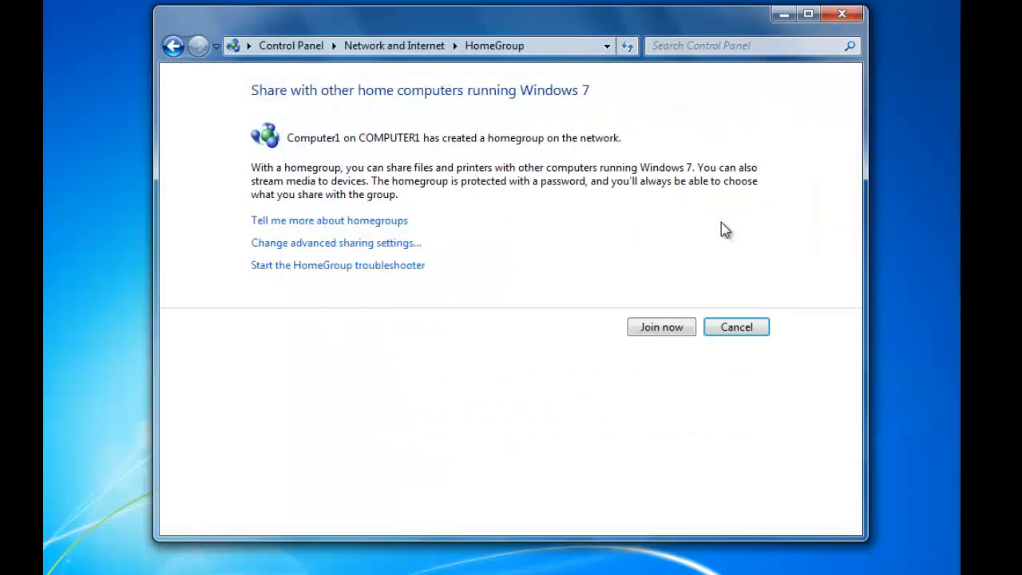
left_click(648, 331)
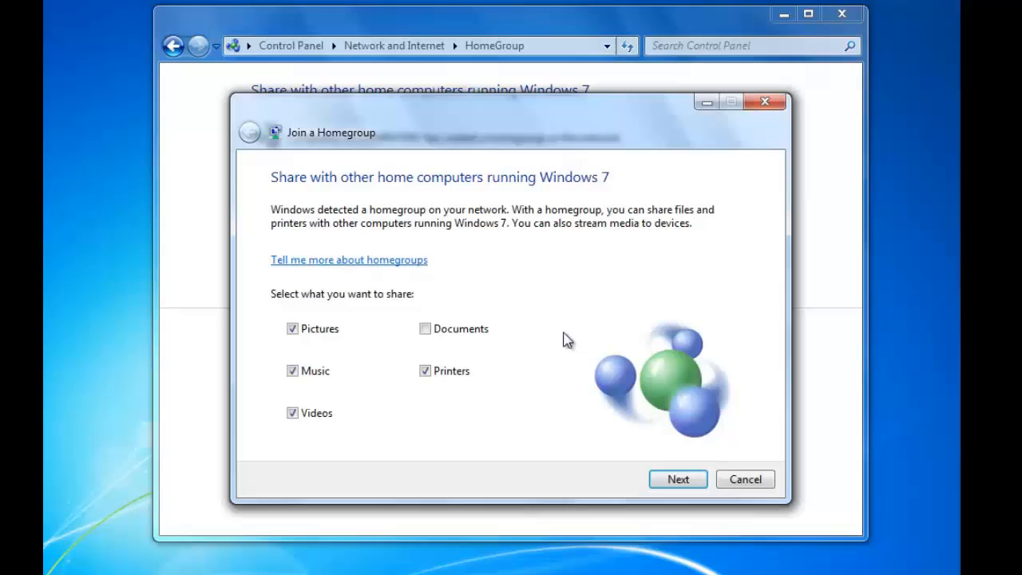
left_click(479, 332)
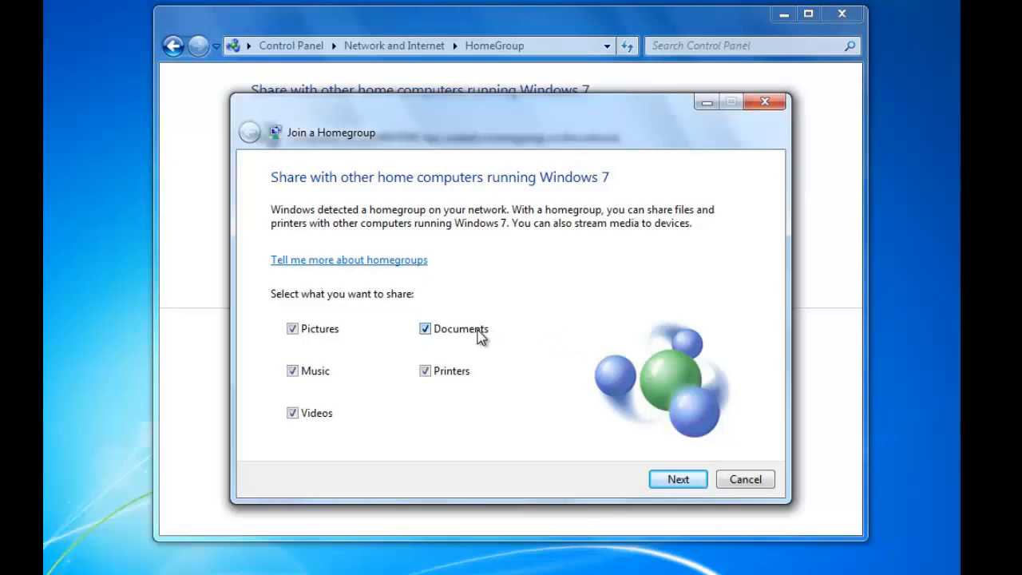
left_click(665, 482)
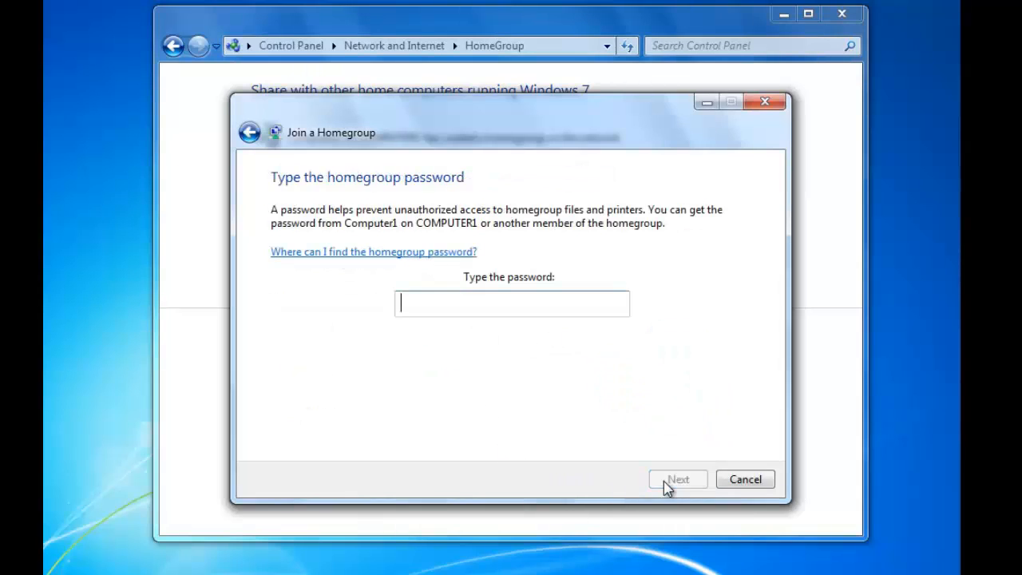
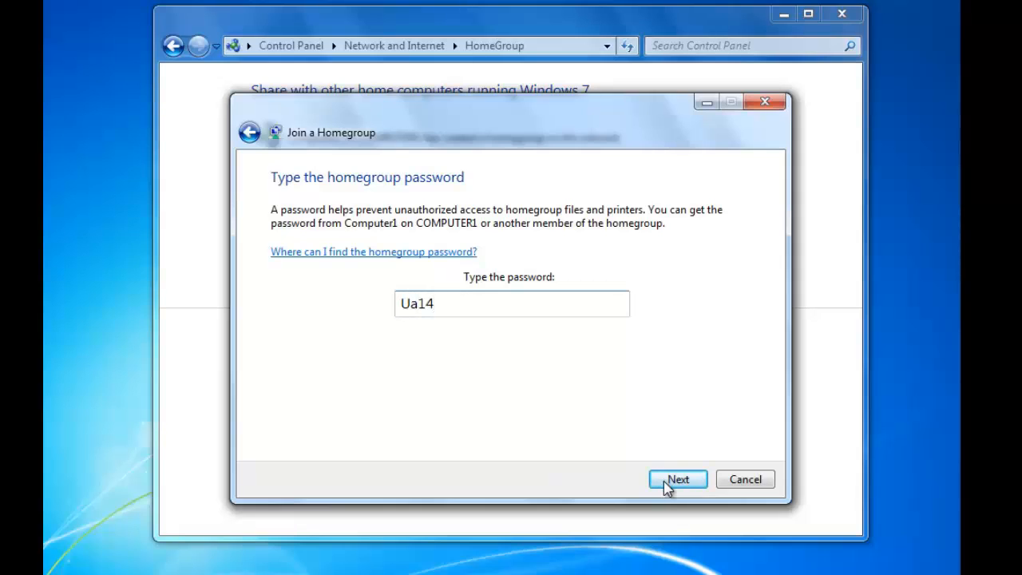
- Enter the homegroup password and finish joining the homegroup
left_click(680, 485)
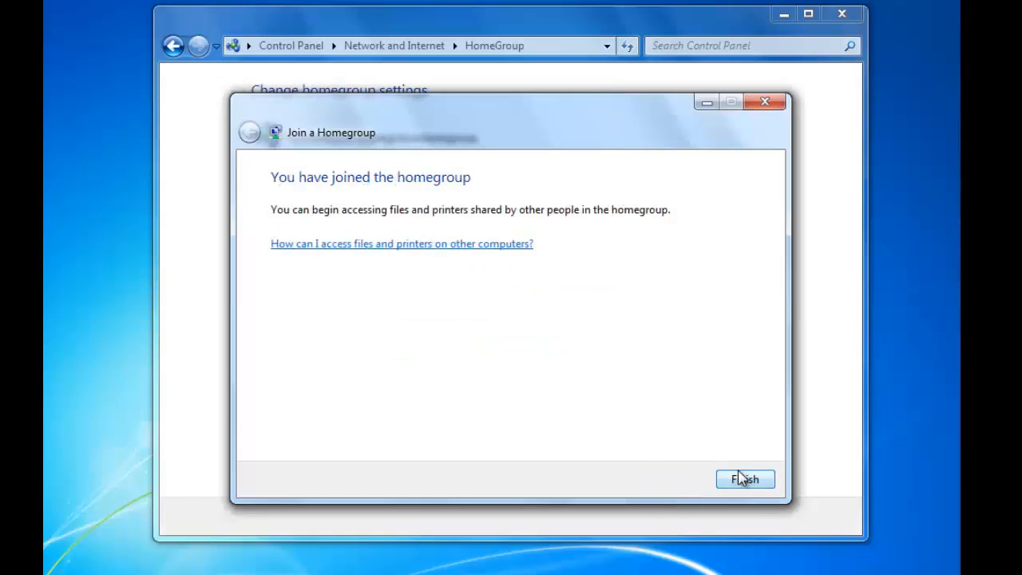
left_click(739, 476)
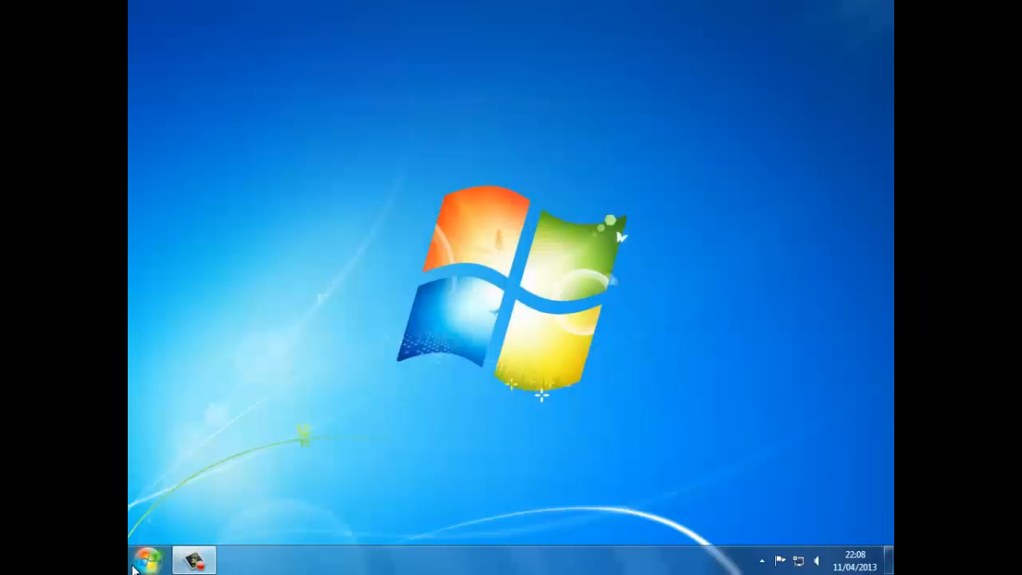
- Enable advanced sharing for the New Volume (E:) drive with the share name Documents
left_click(139, 563)
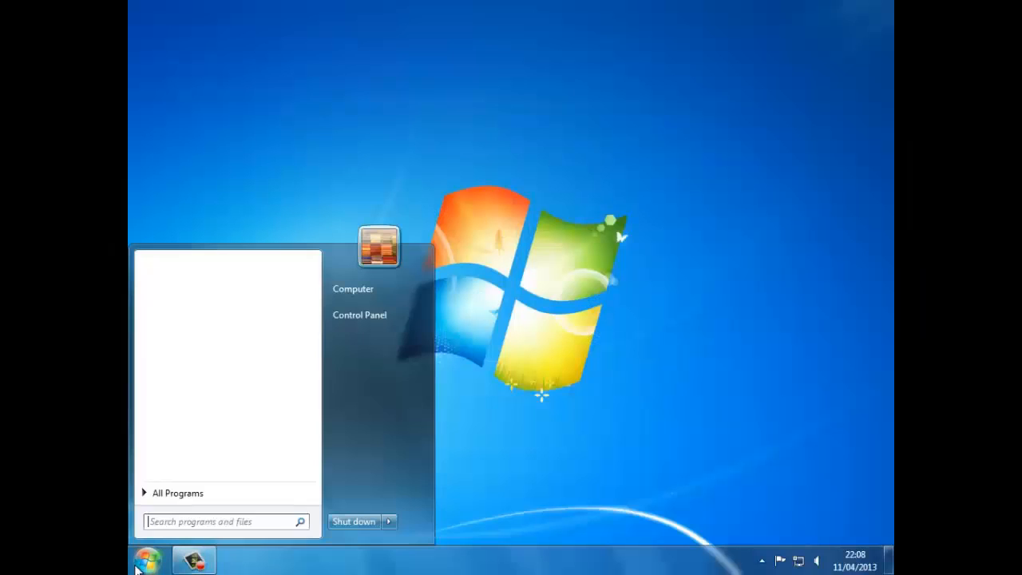
left_click(355, 293)
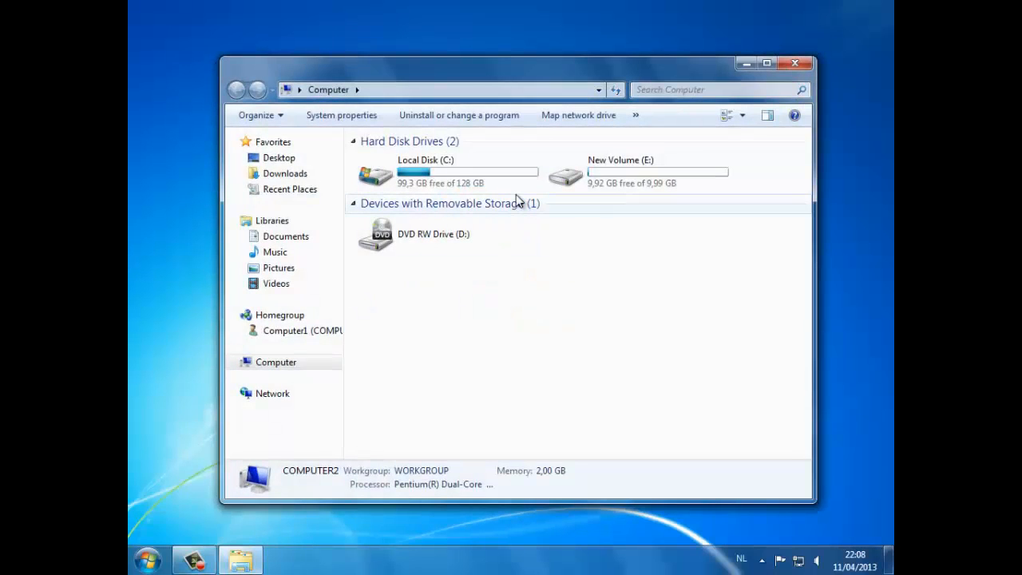
right_click(591, 177)
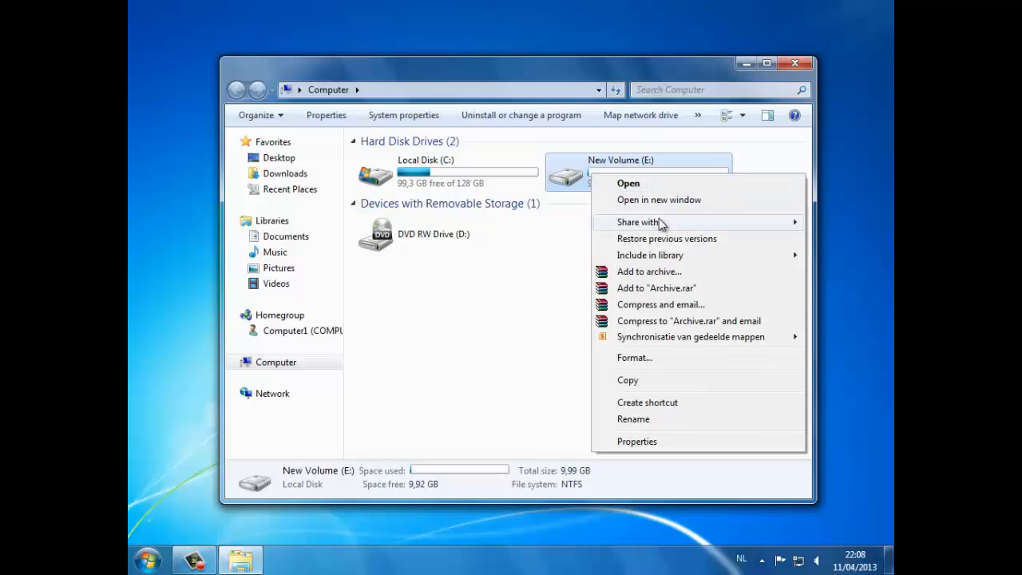
mouse_move(660, 225)
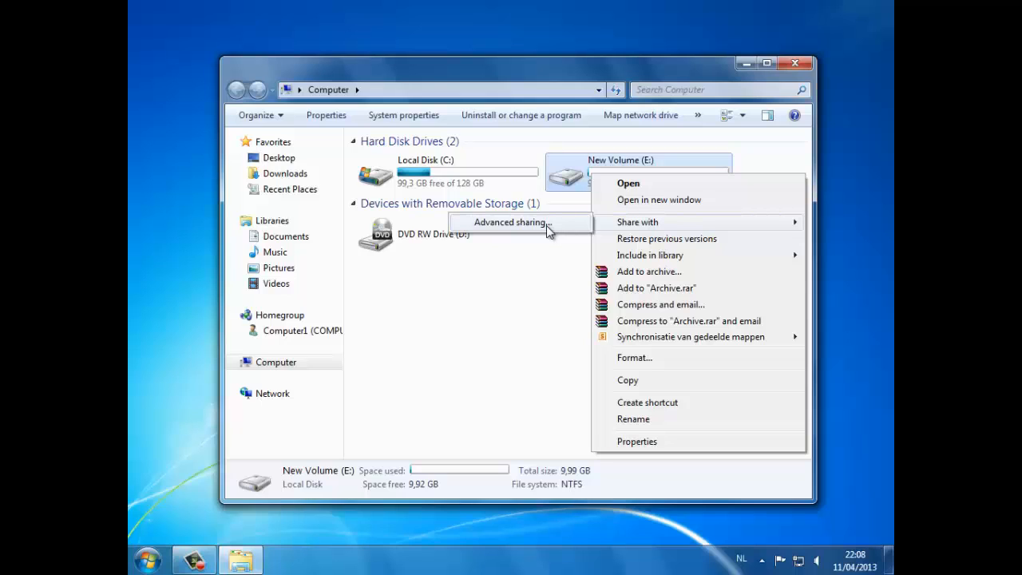
left_click(660, 446)
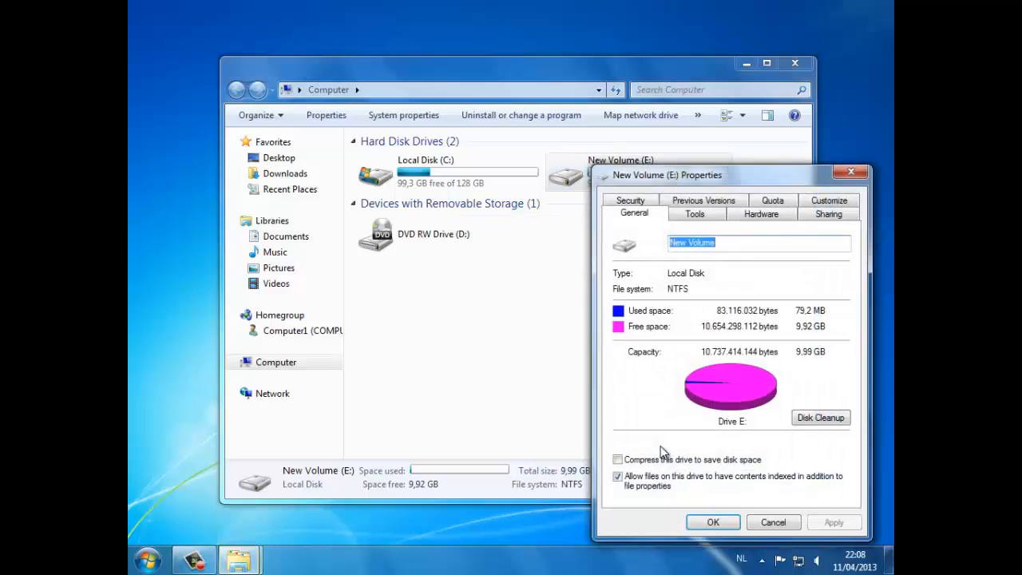
left_click(827, 214)
left_click(677, 392)
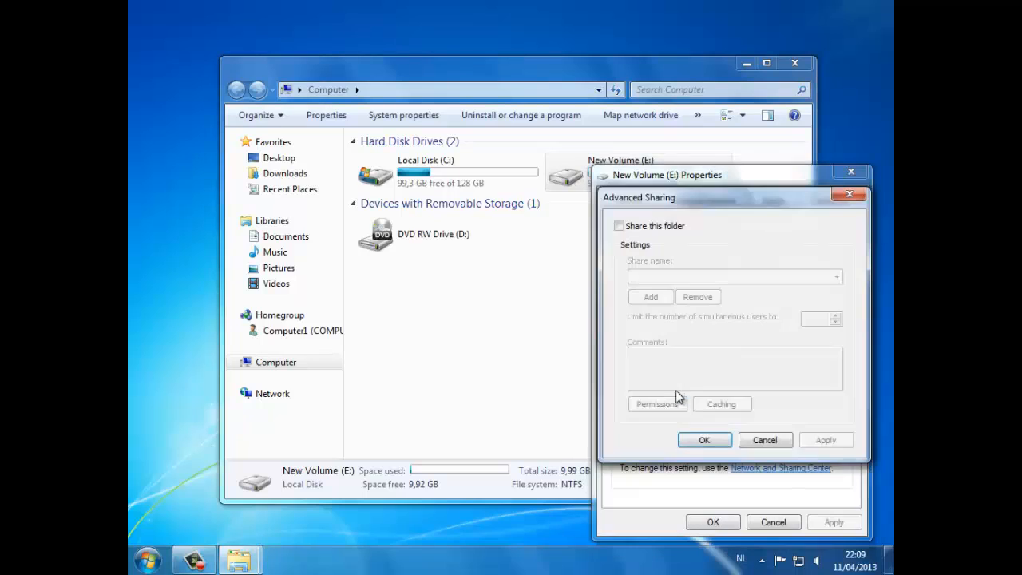
left_click(619, 226)
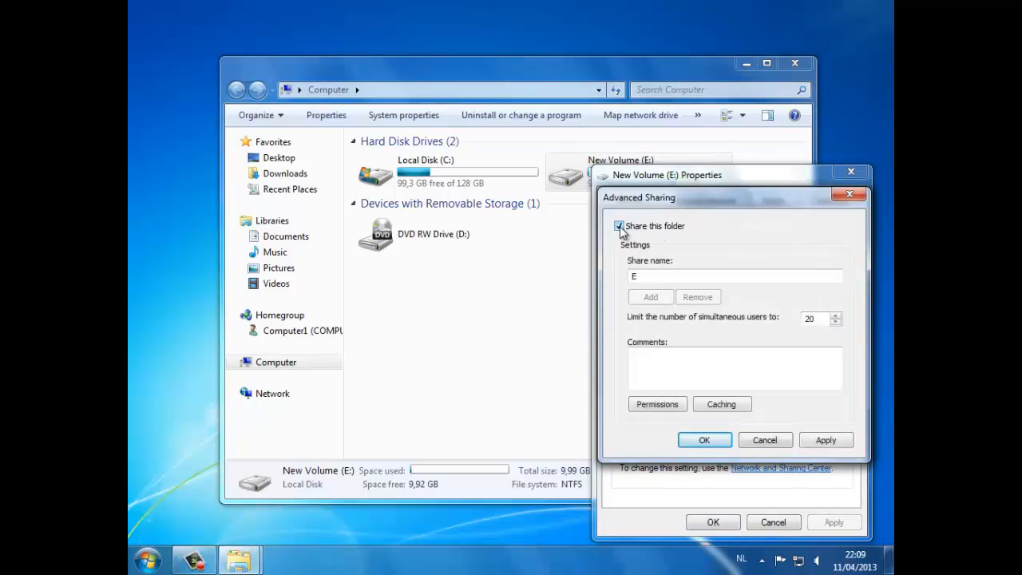
double_click(684, 276)
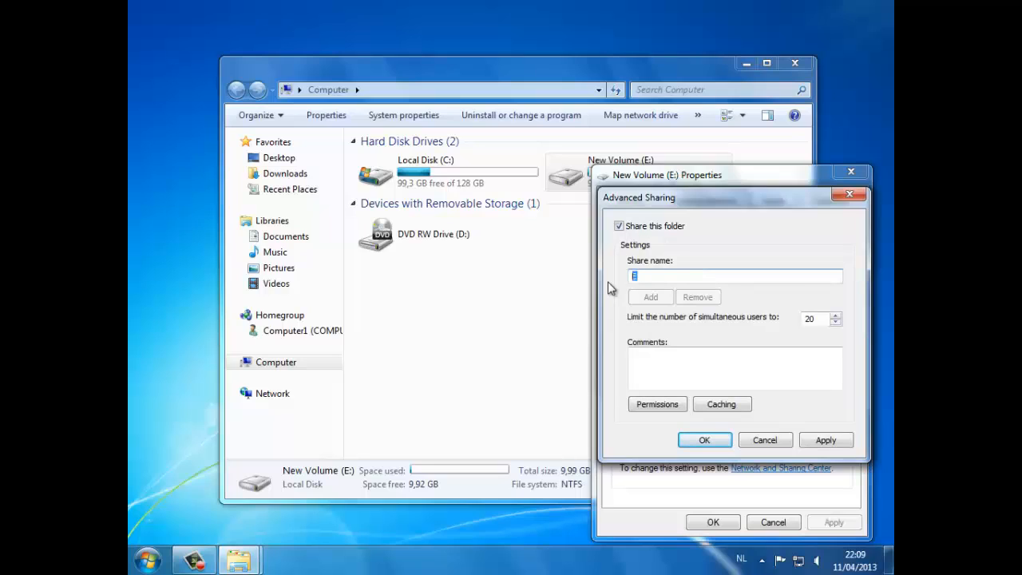
key("BackSpace")
type("Documents")
- Allow Everyone Full Control in the share permissions for Documents and apply the change
left_click(667, 404)
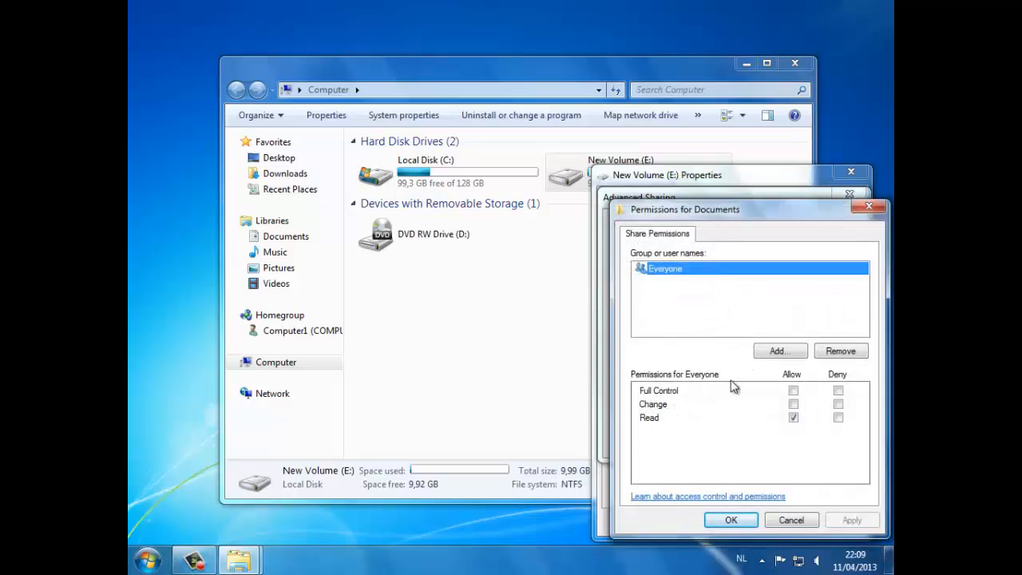
left_click(792, 391)
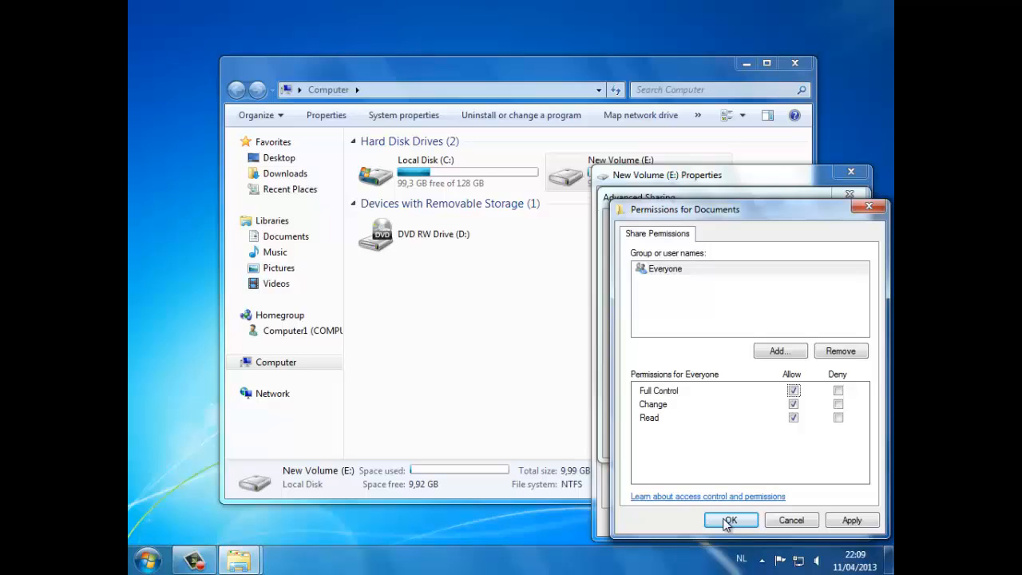
left_click(850, 520)
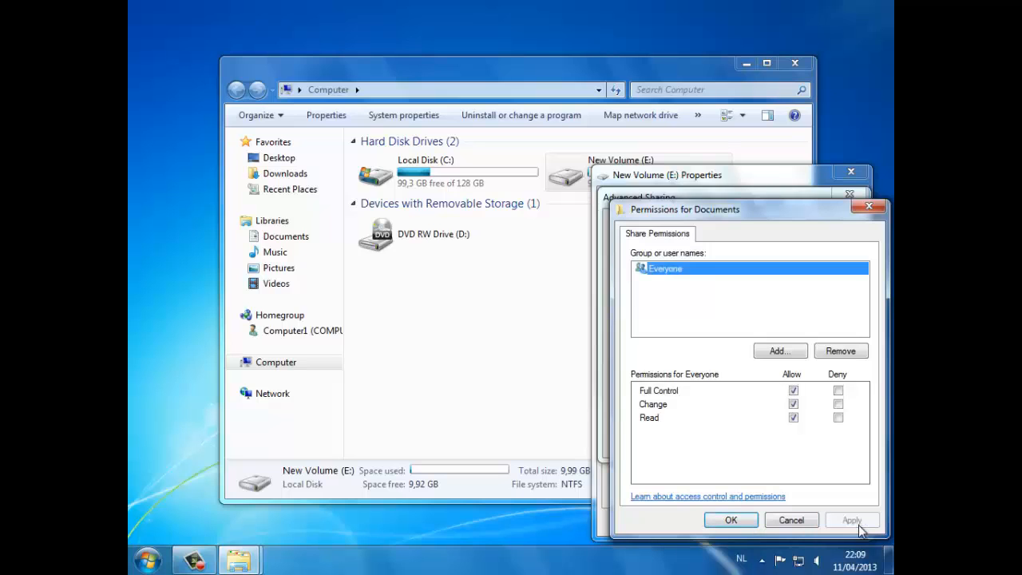
left_click(730, 520)
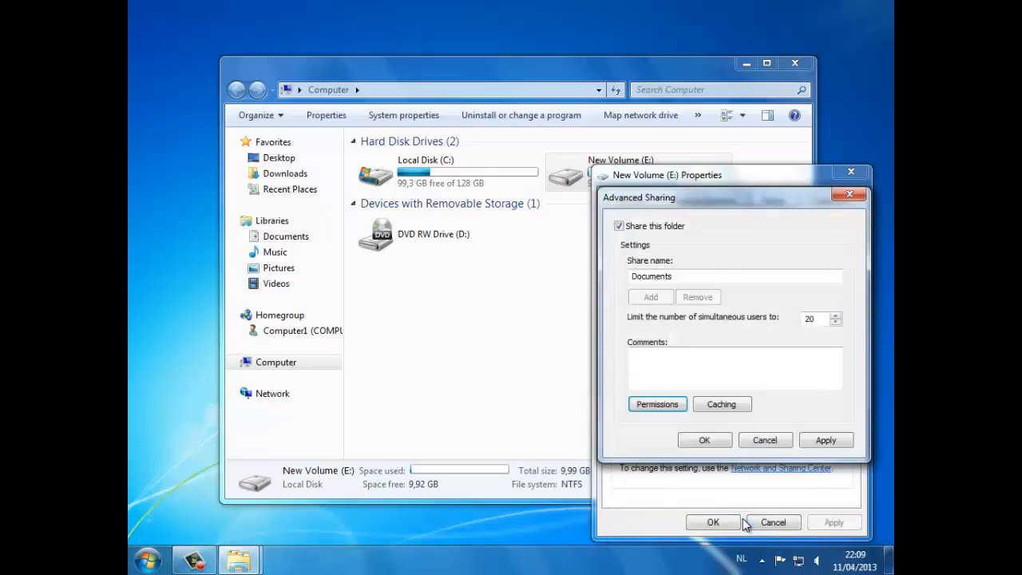
- Apply the Documents share on the New Volume (E:) drive and close the drive's properties
left_click(823, 441)
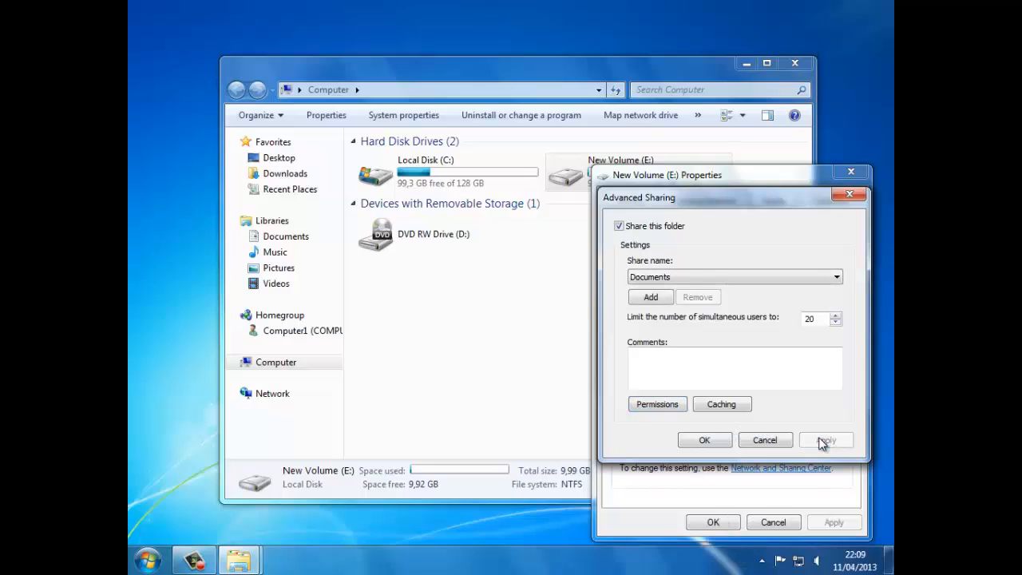
left_click(716, 444)
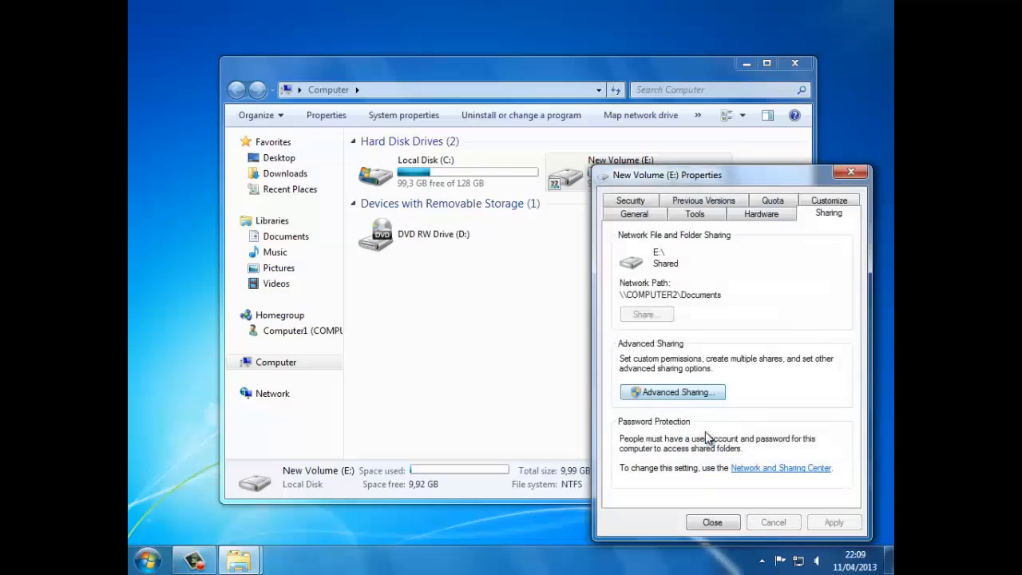
left_click(713, 523)
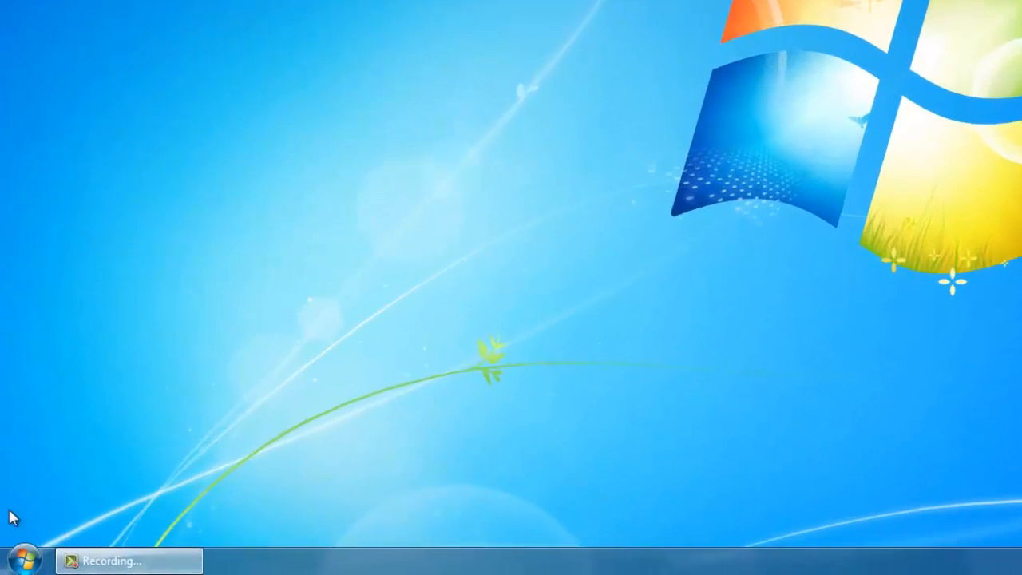
- From Devices and Printers, start adding the network printer Photosmart B110 series (HP)
left_click(21, 561)
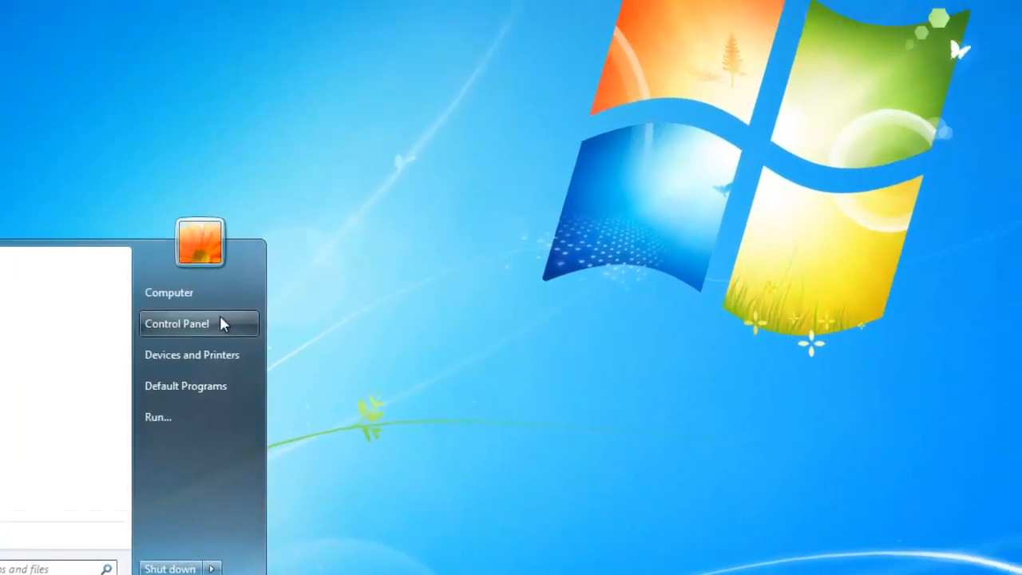
left_click(288, 261)
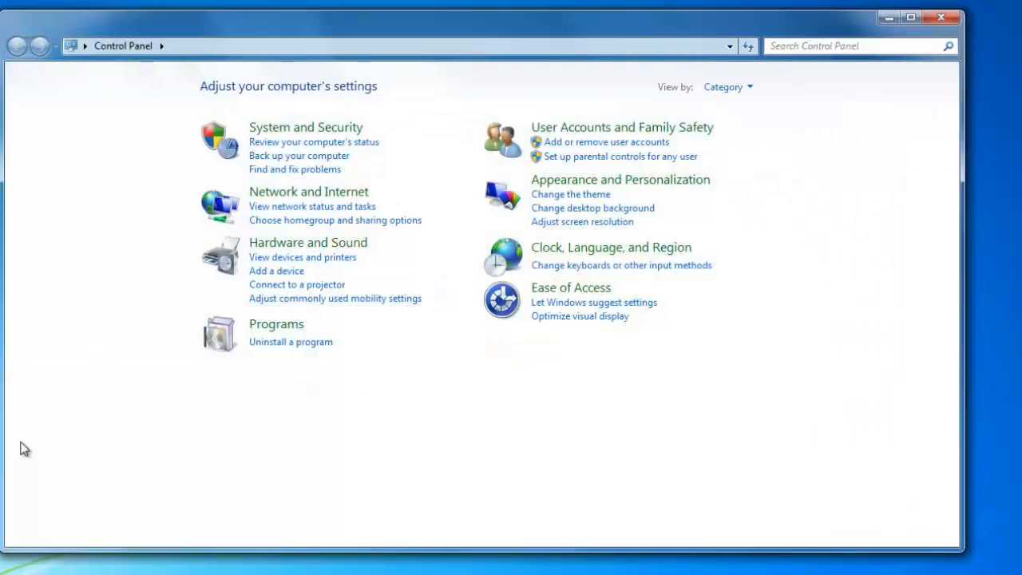
left_click(316, 244)
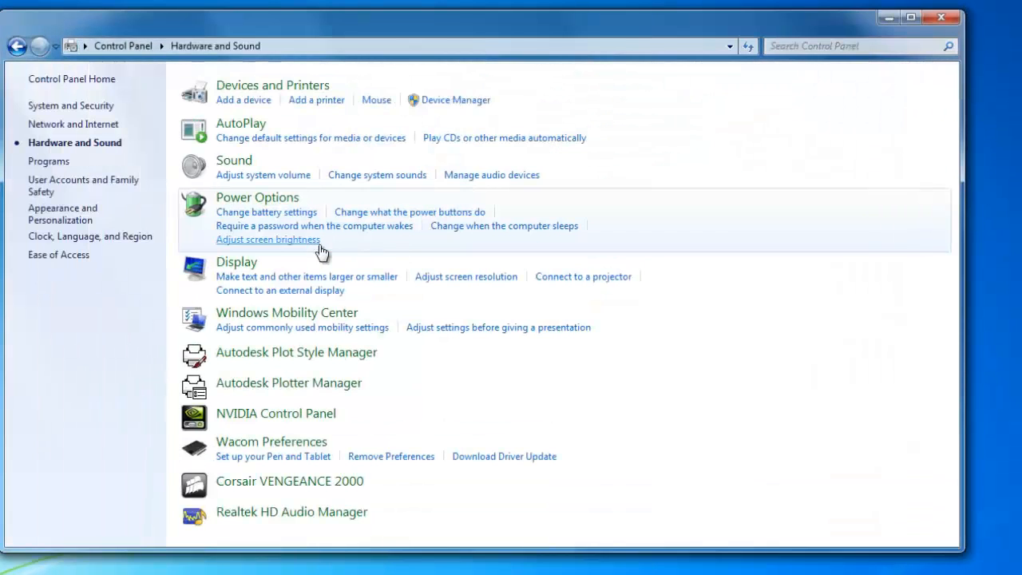
left_click(291, 84)
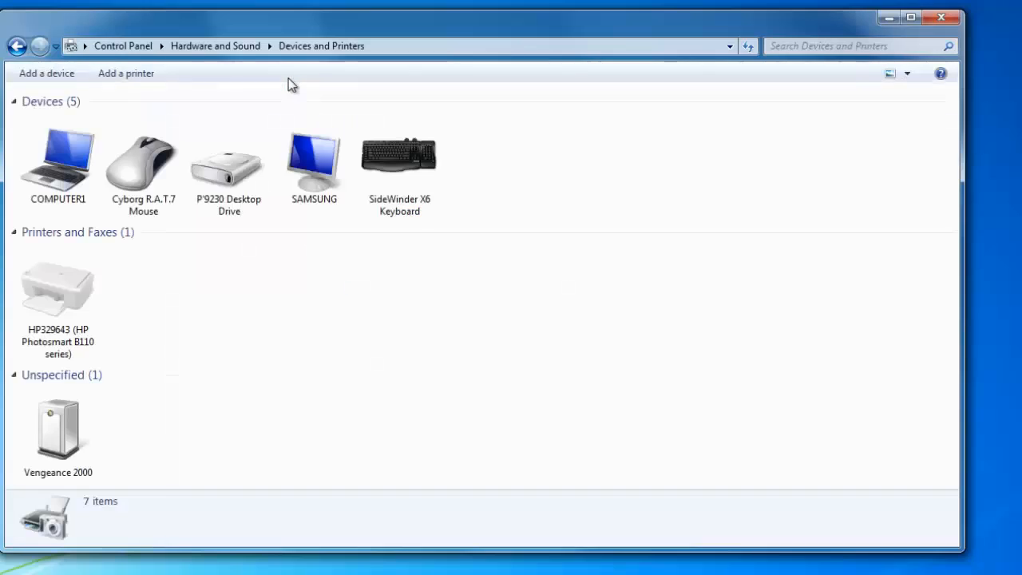
left_click(127, 74)
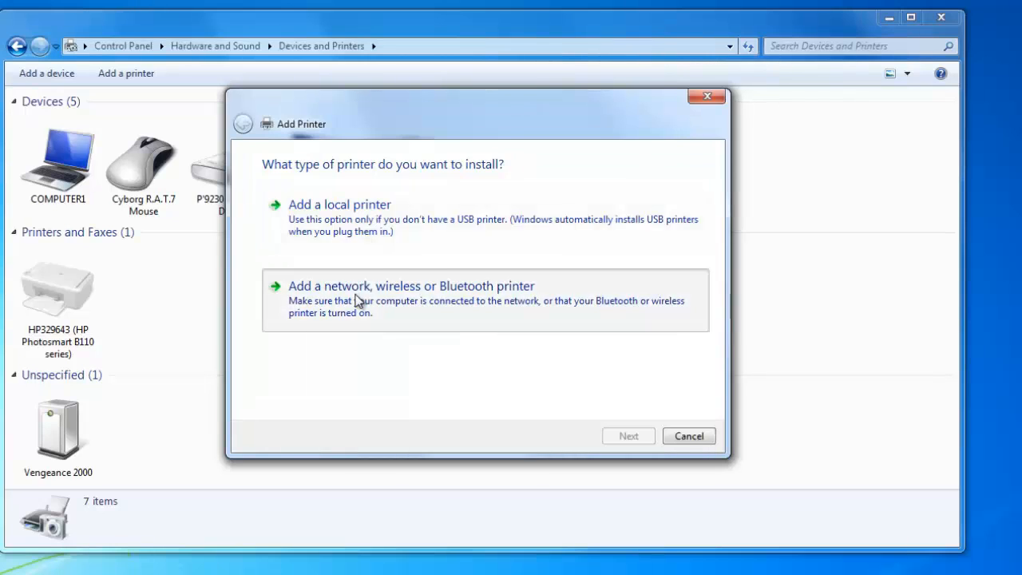
left_click(357, 298)
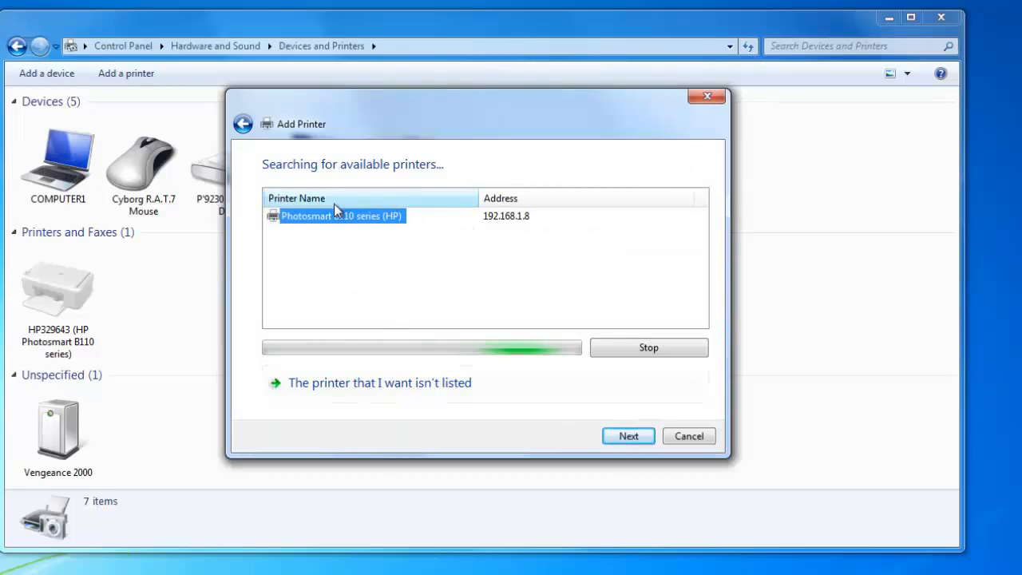
left_click(636, 436)
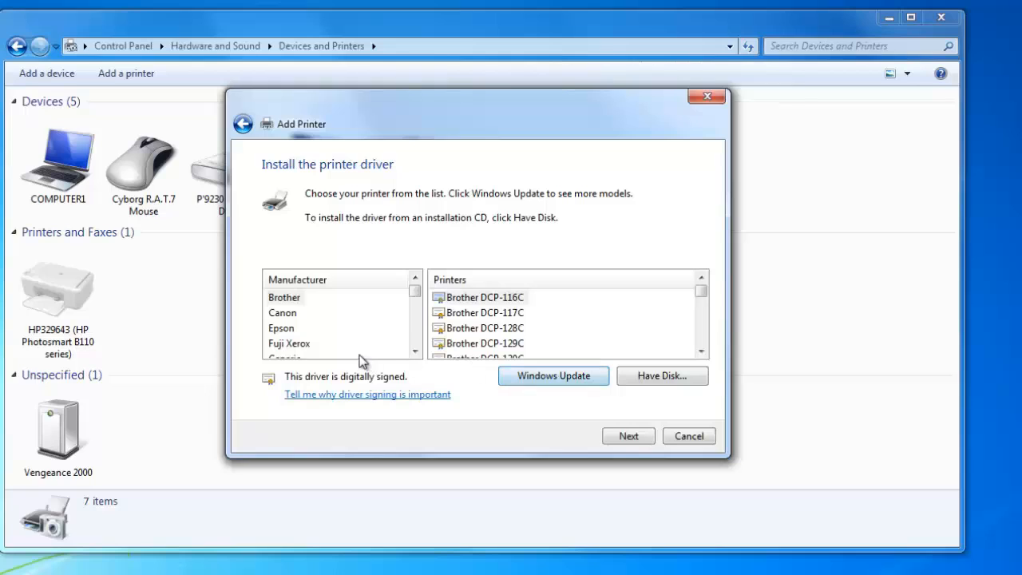
- Choose the Hewlett-Packard driver HP Photosmart B110 series for the new printer
left_click(414, 301)
left_click_drag(413, 301, 413, 304)
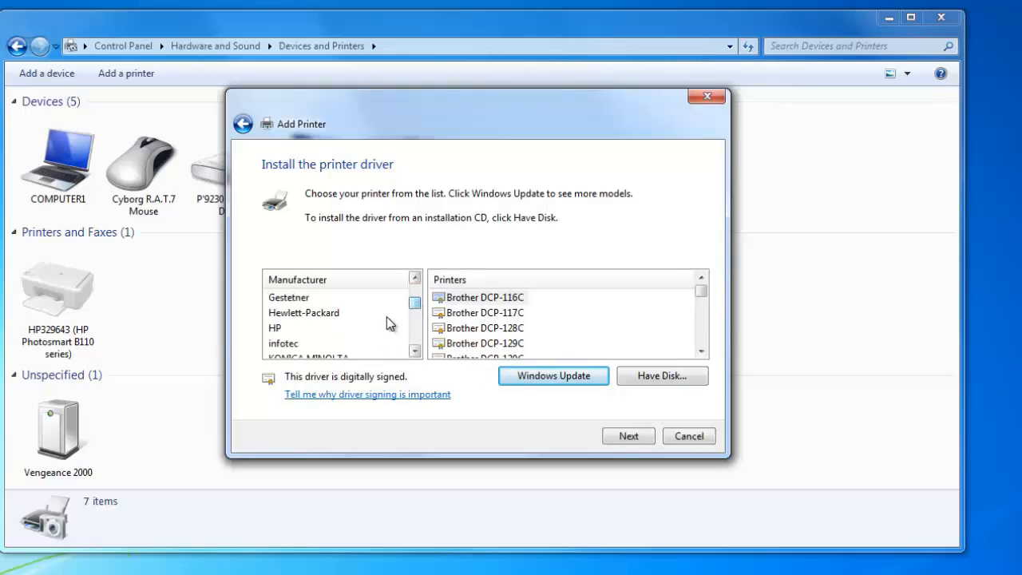
left_click(342, 314)
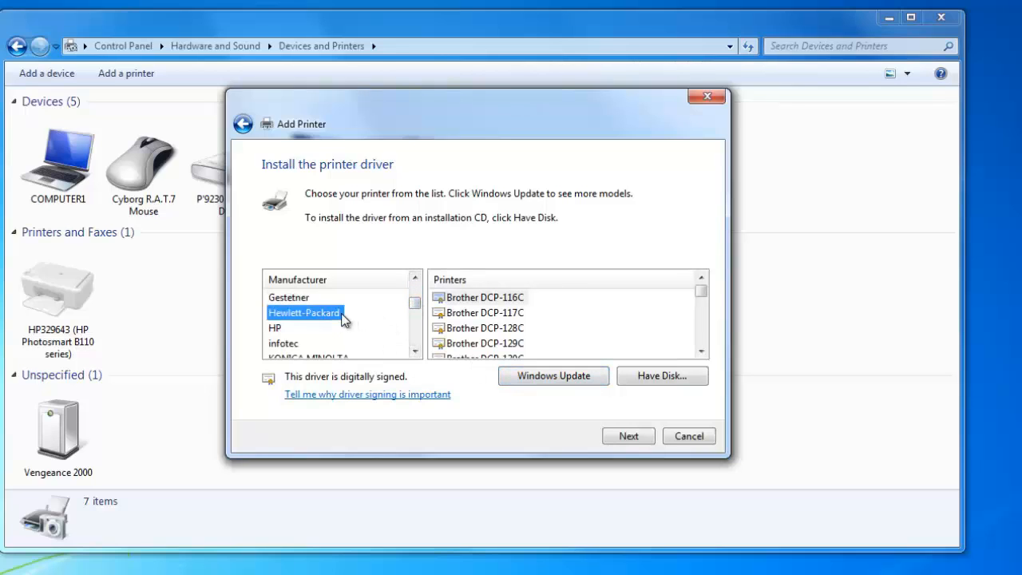
left_click(509, 300)
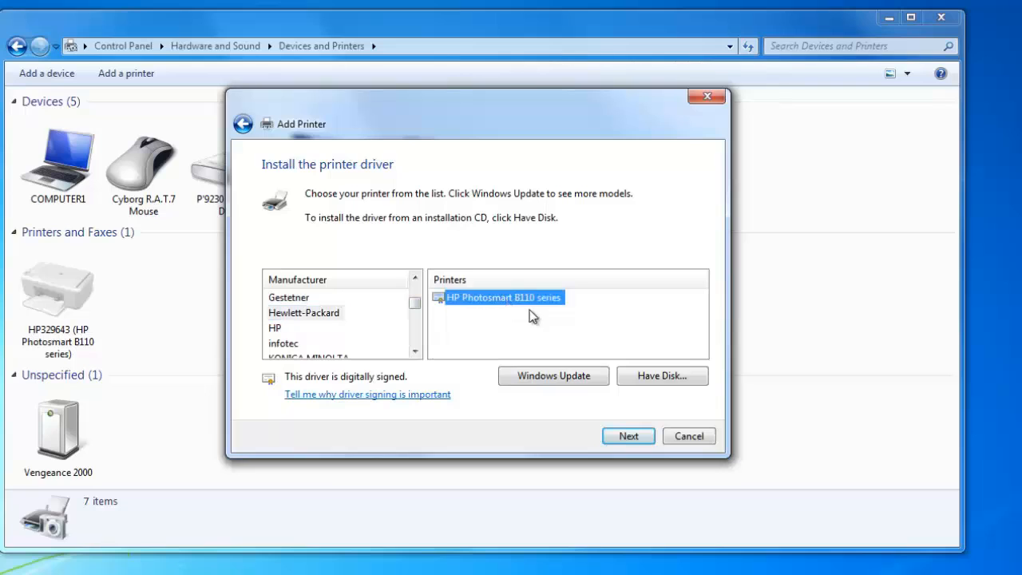
left_click(628, 435)
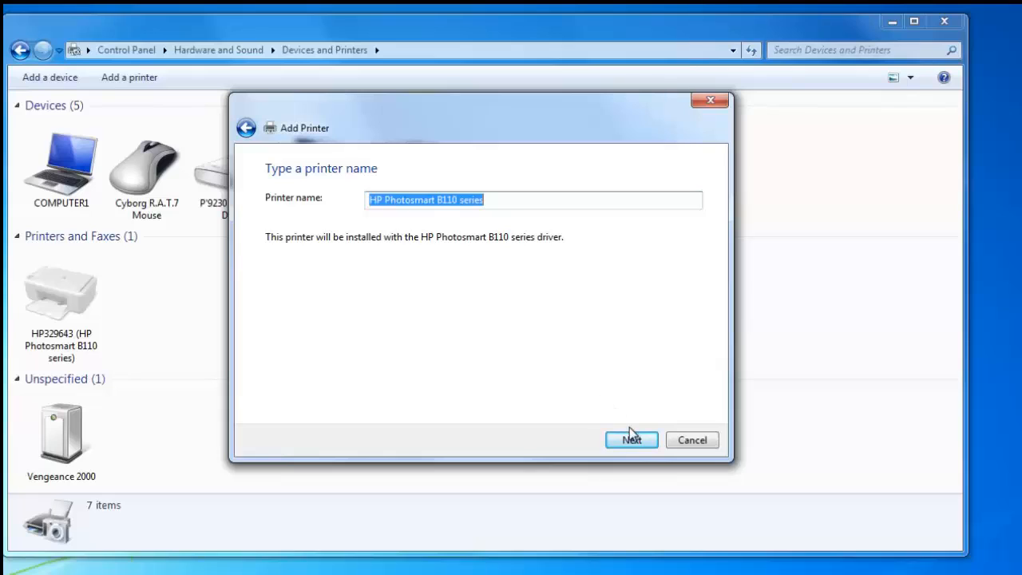
- Name the printer HP B110, share it on the network under the share name HP B110 and finish adding it
type("HP")
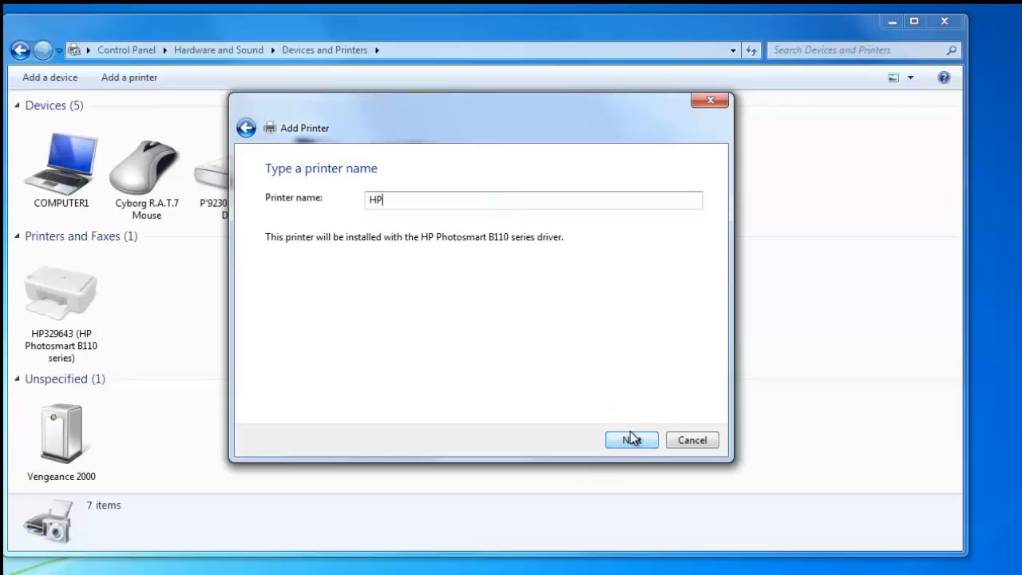
type(" B110")
left_click(631, 439)
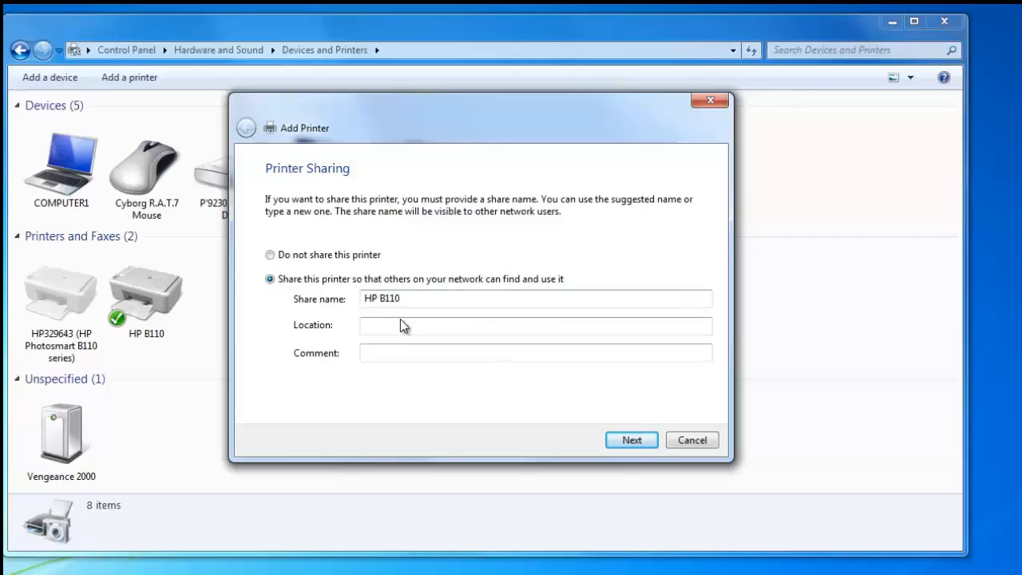
left_click(630, 441)
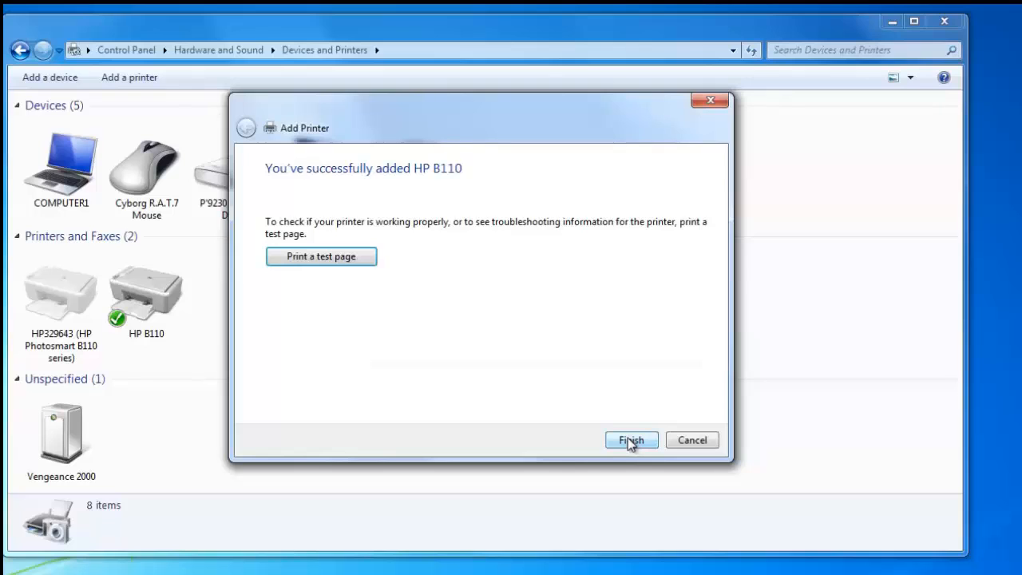
left_click(630, 440)
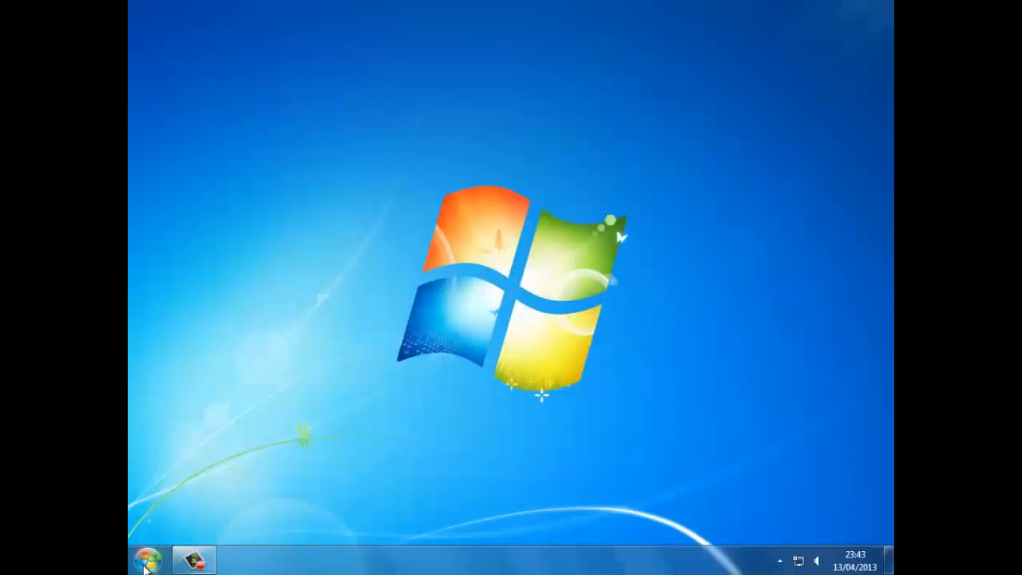
- On the second computer, check Devices and Printers for the shared printer SharePrinter B110 on COMPUTER1
left_click(146, 560)
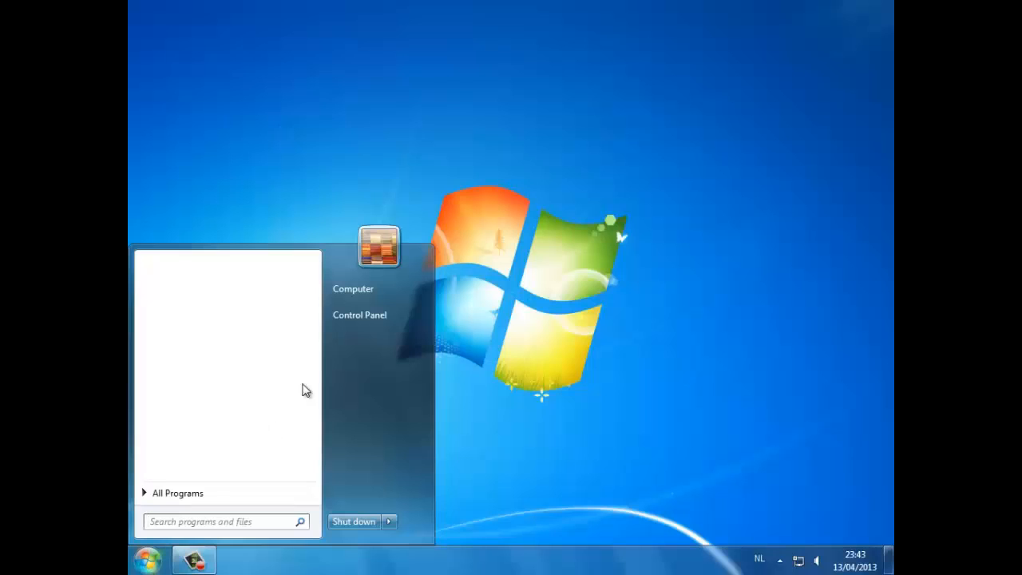
left_click(353, 322)
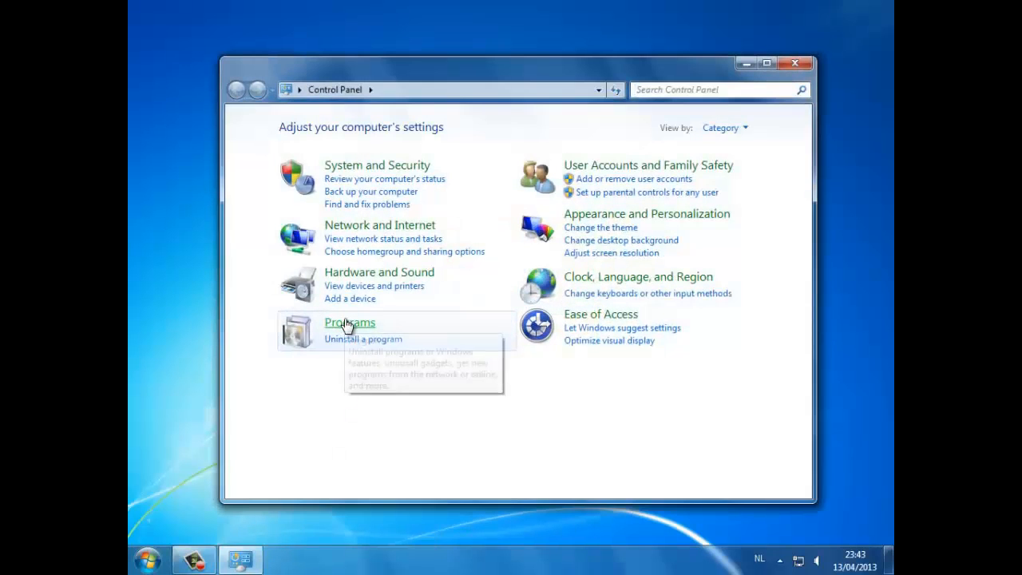
left_click(359, 276)
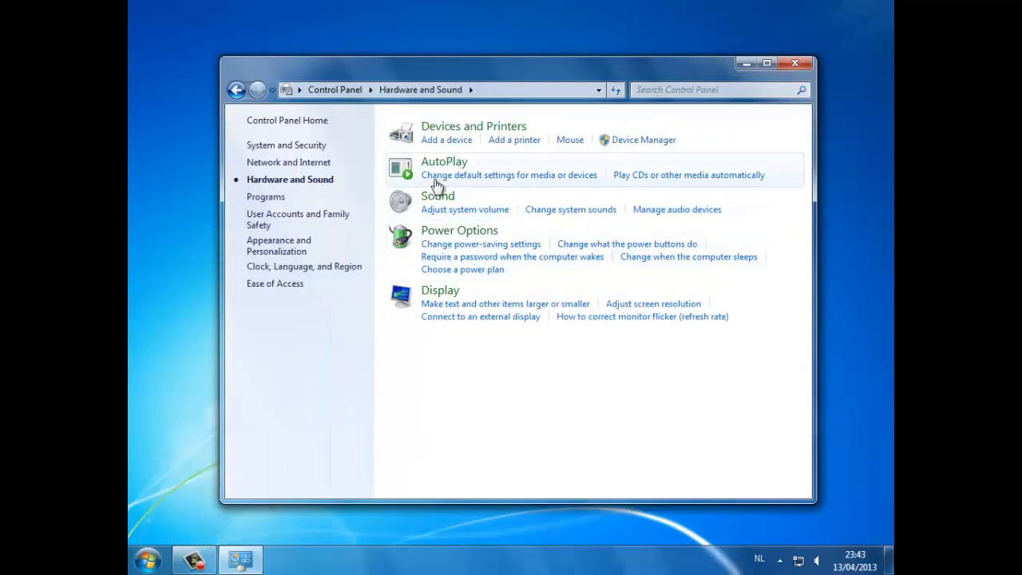
left_click(473, 128)
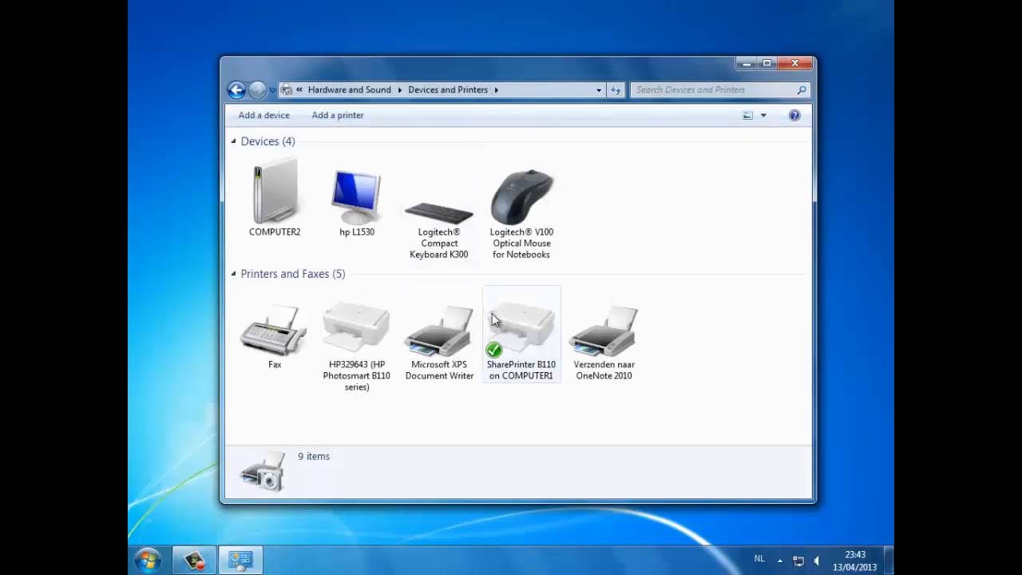
left_click(511, 336)
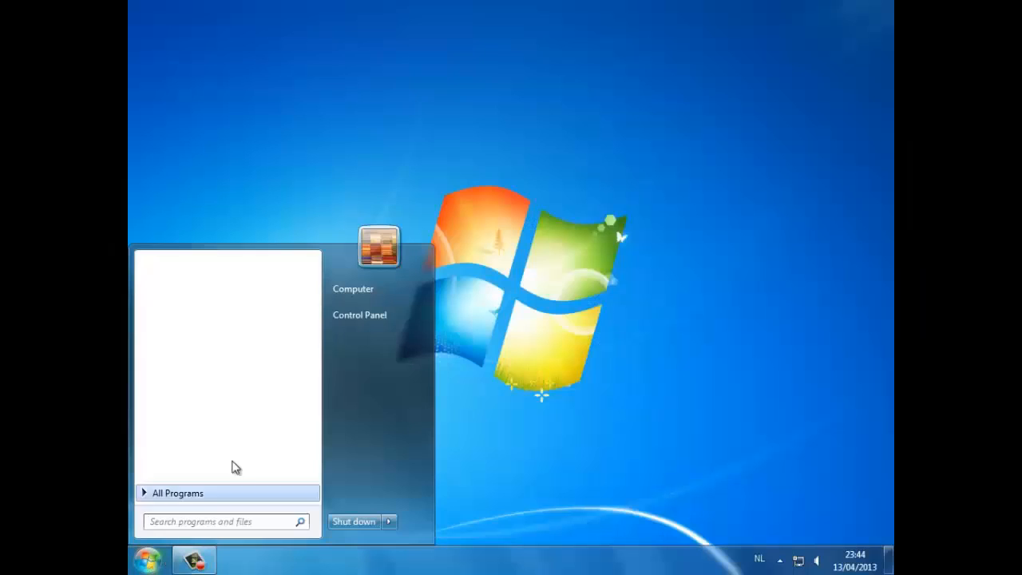
- Browse the network shares of COMPUTER1 and look at its shared printer SharePrinter B110
left_click(343, 290)
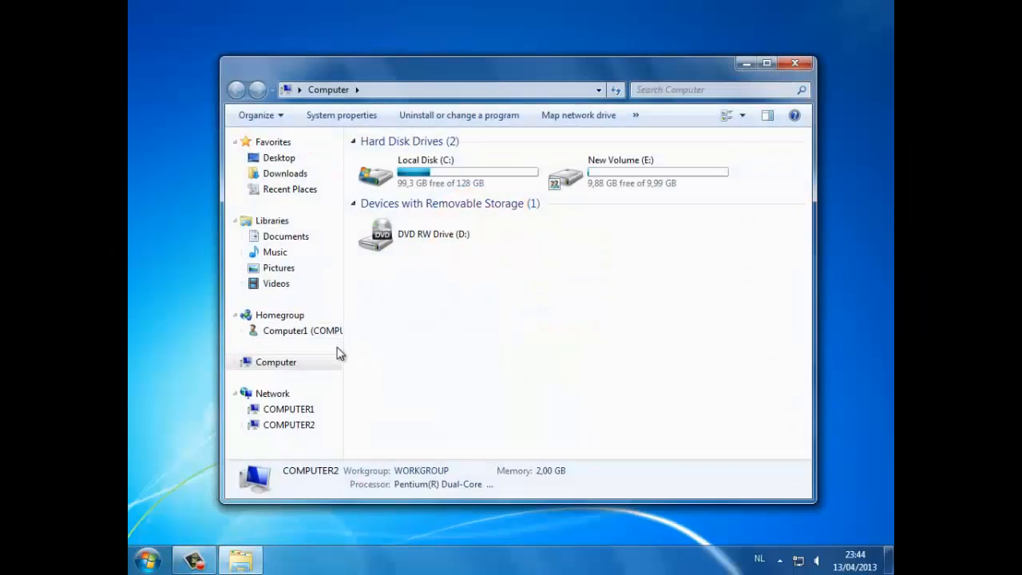
left_click(297, 414)
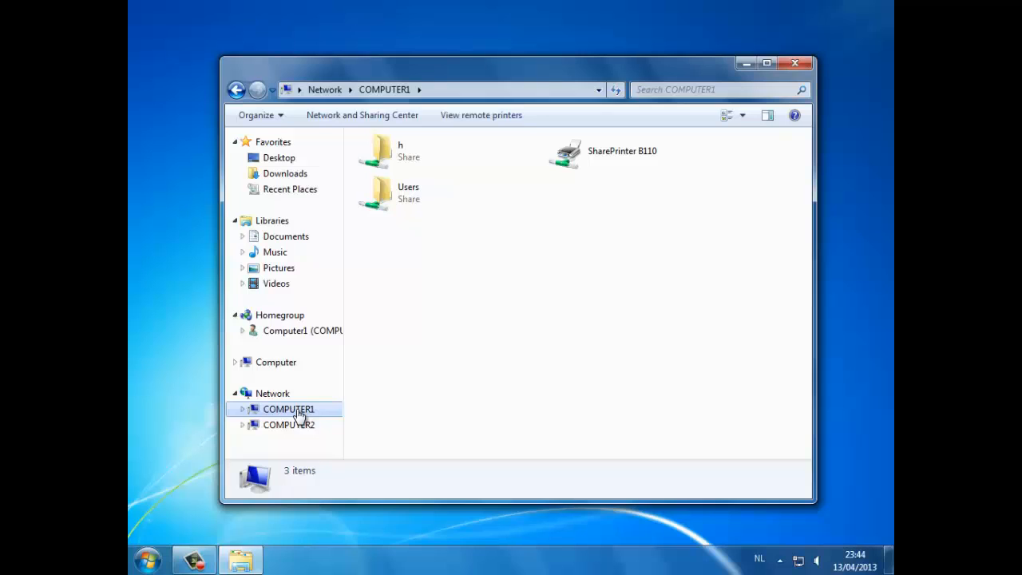
left_click(591, 170)
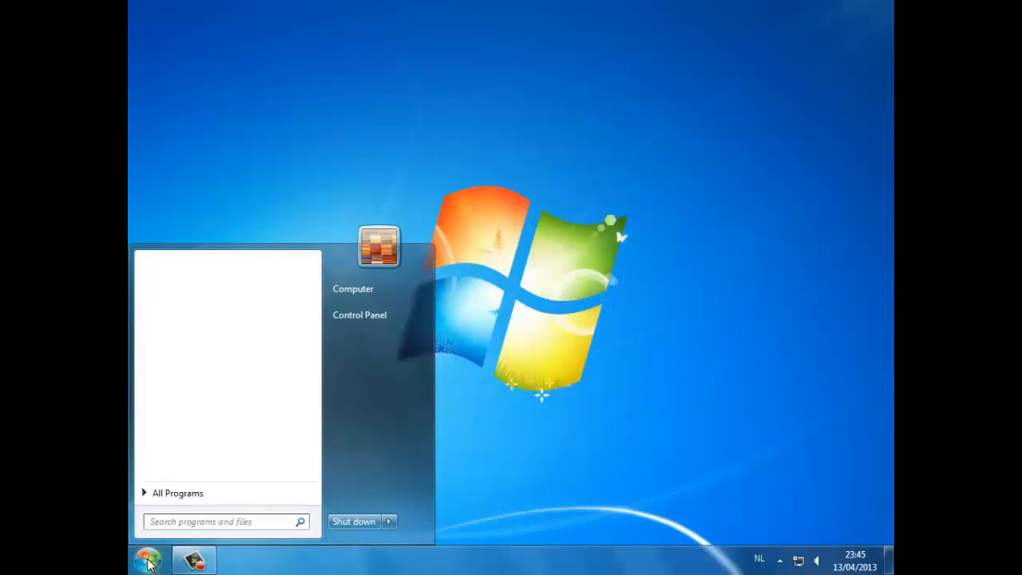
- Open Notepad, write Halo in a new document and bring up its print settings
type("notepad")
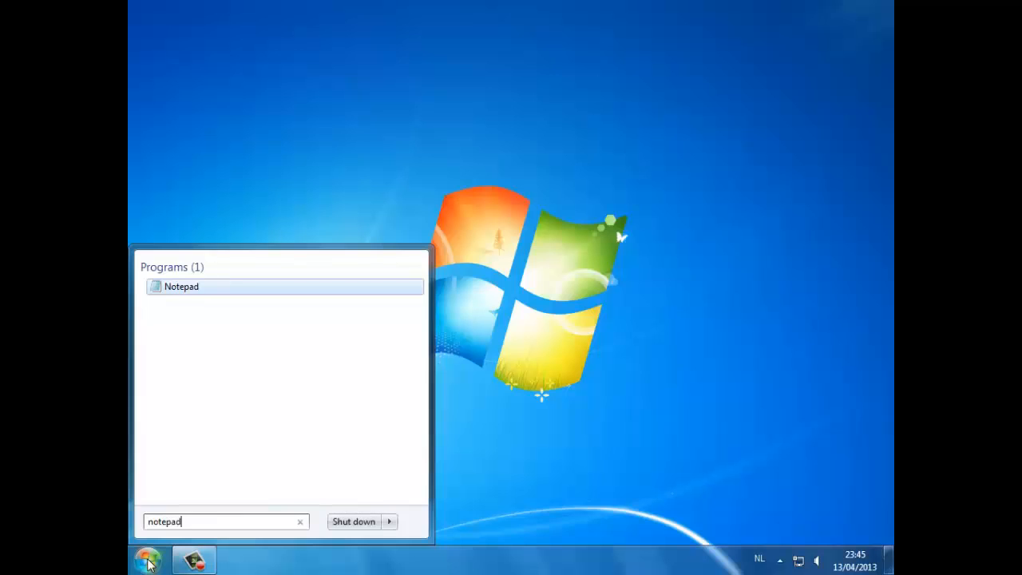
key("Return")
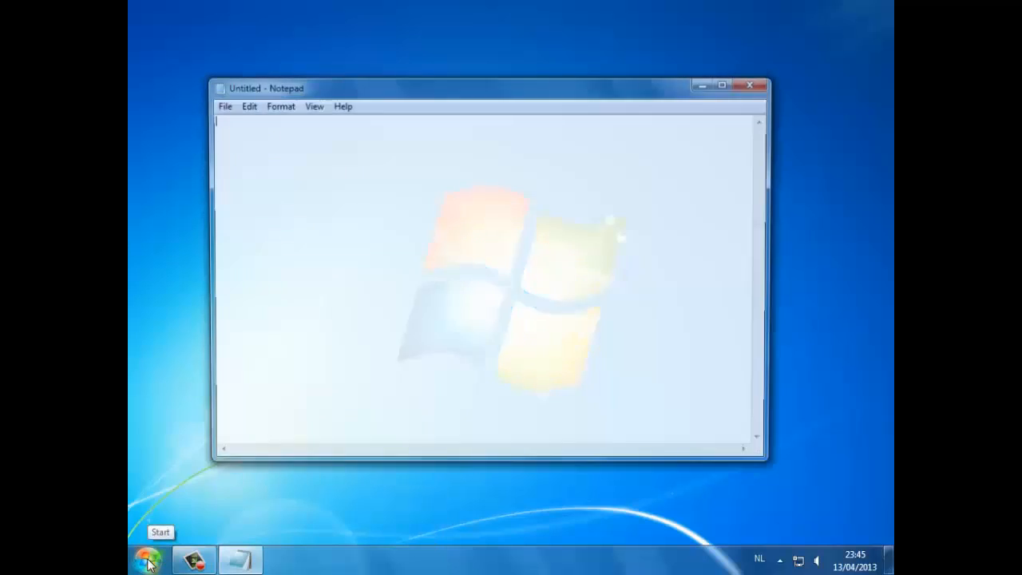
type("Halo")
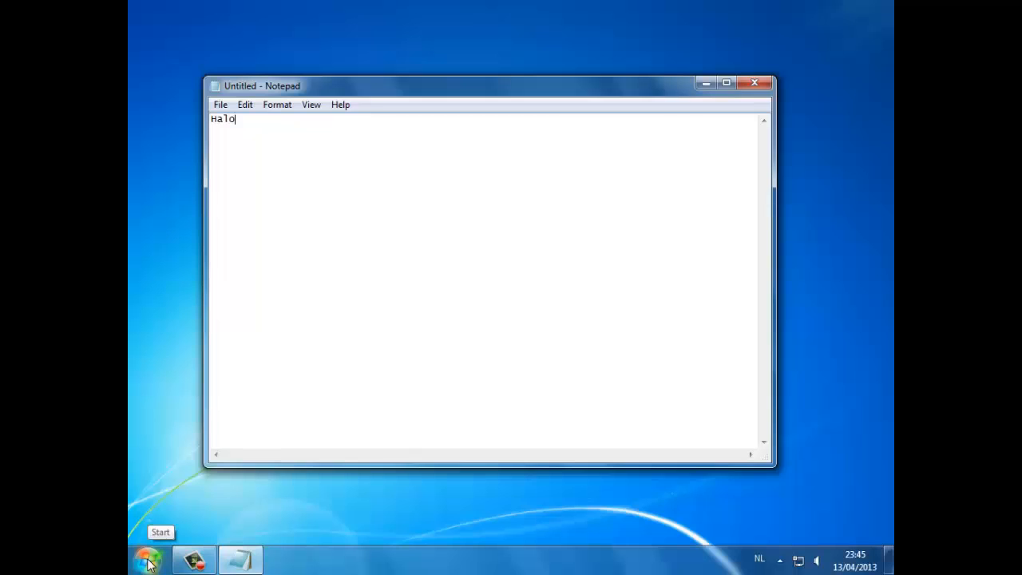
key("ctrl+p")
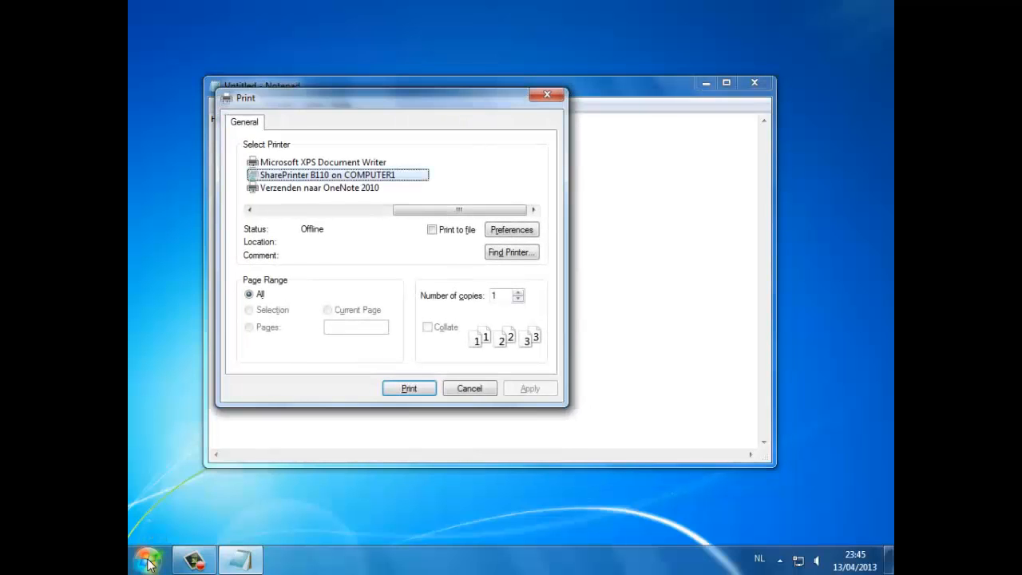